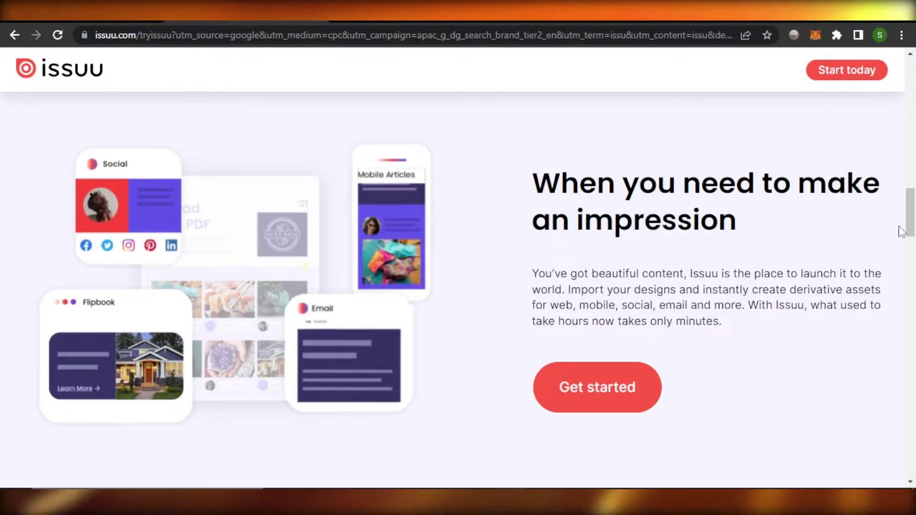
Step: From the Canva home page's document search, create a blank A4 Document
drag(912, 219, 913, 280)
scroll(914, 279, down, 20)
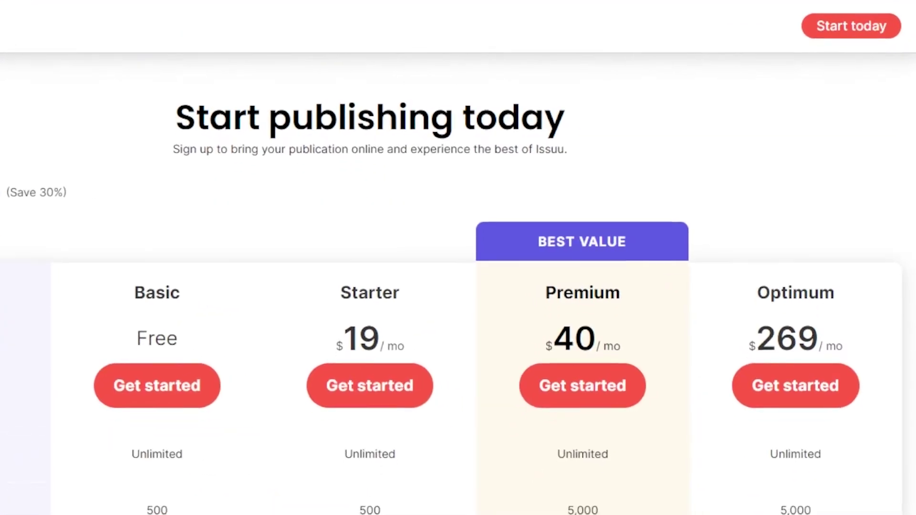
scroll(458, 284, up, 20)
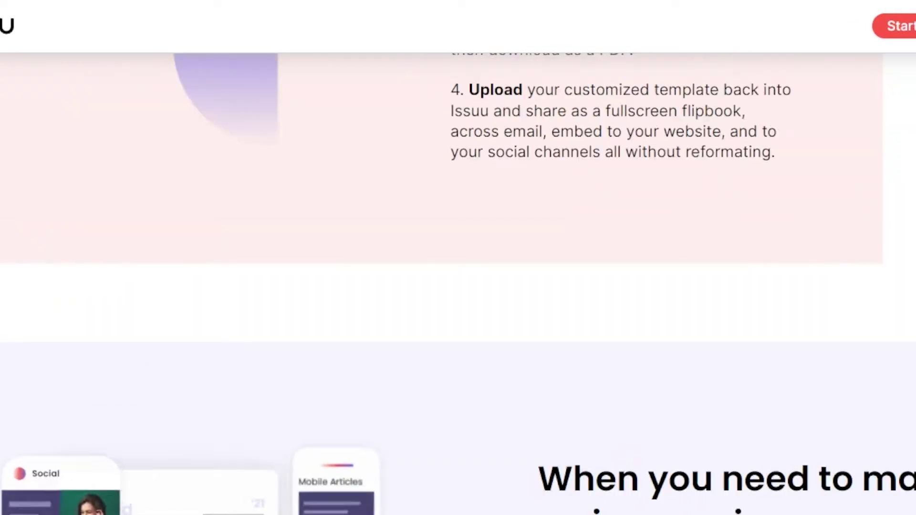
scroll(458, 284, down, 4)
scroll(458, 284, down, 2)
scroll(459, 284, up, 4)
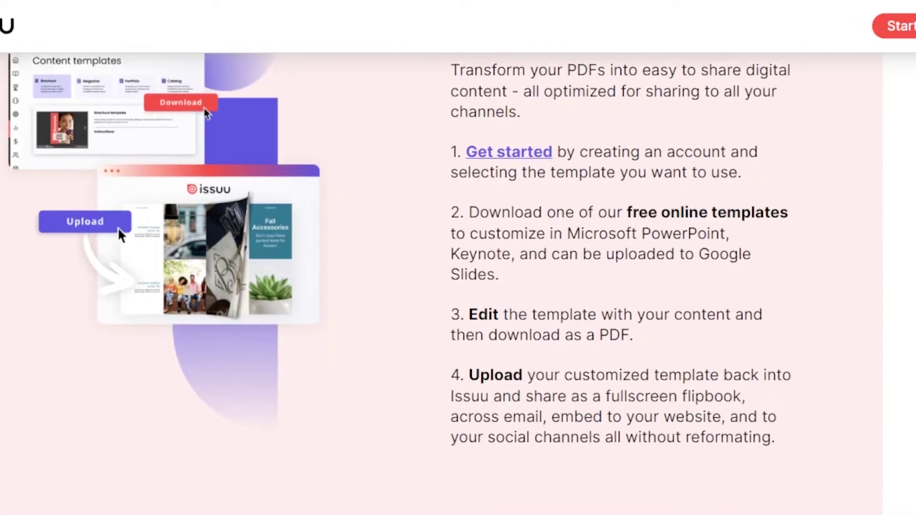
scroll(458, 284, down, 5)
scroll(458, 284, down, 8)
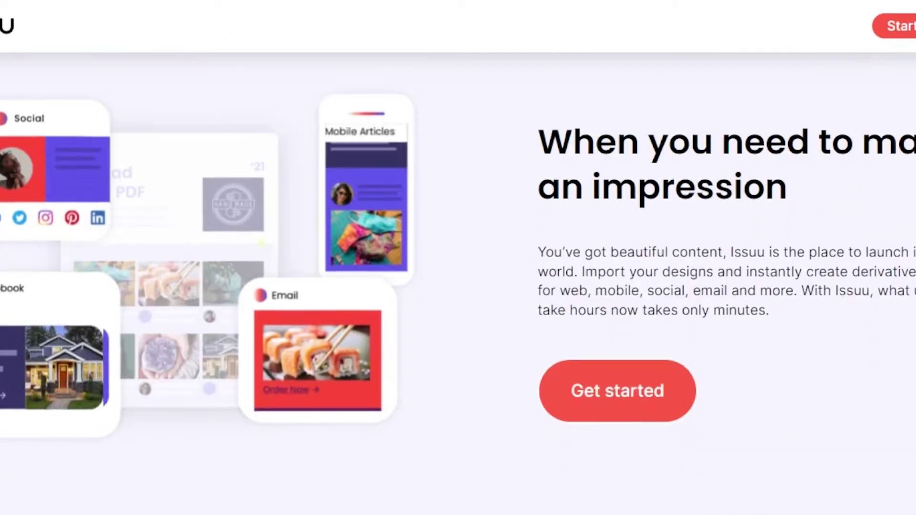
scroll(446, 143, down, 1)
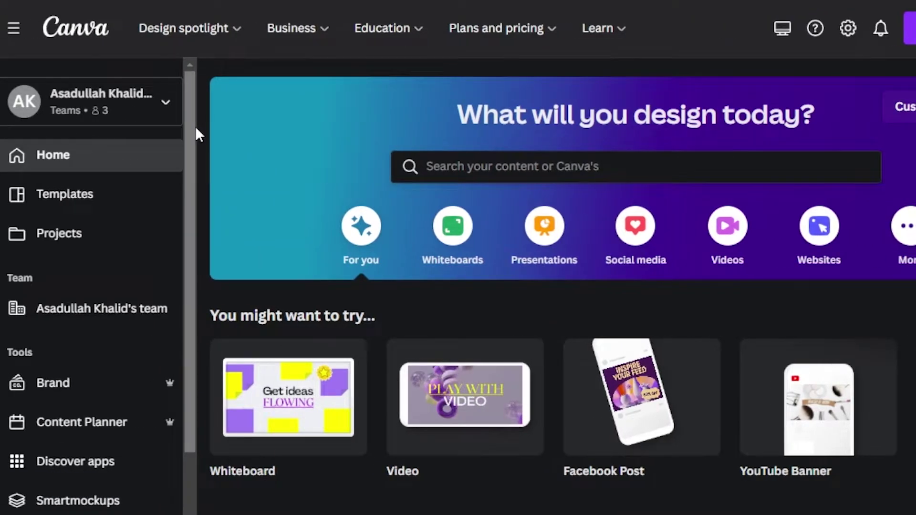
drag(100, 126, 100, 107)
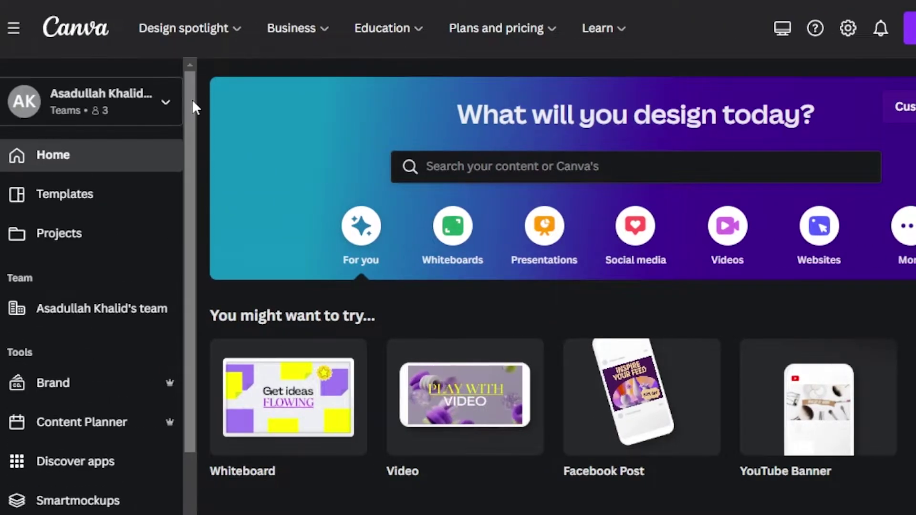
scroll(201, 115, down, 7)
scroll(200, 114, up, 7)
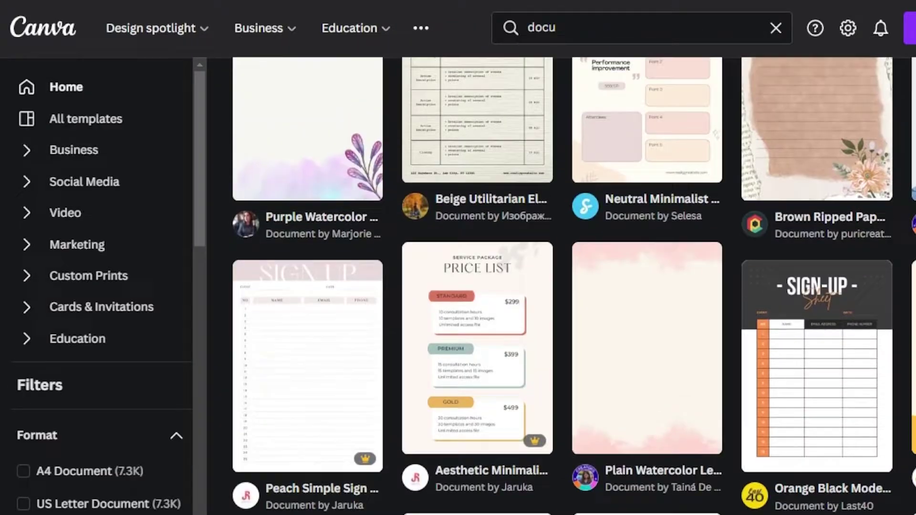
scroll(563, 287, up, 5)
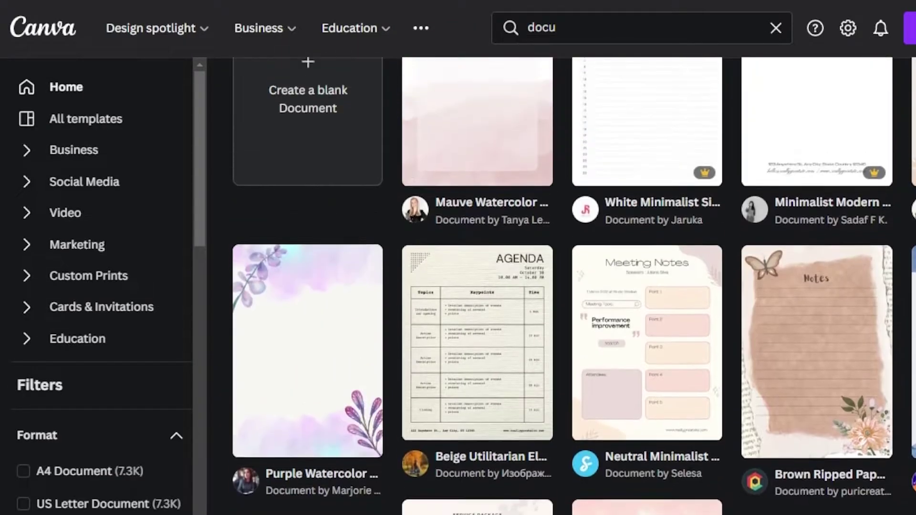
scroll(563, 286, down, 7)
scroll(563, 287, up, 8)
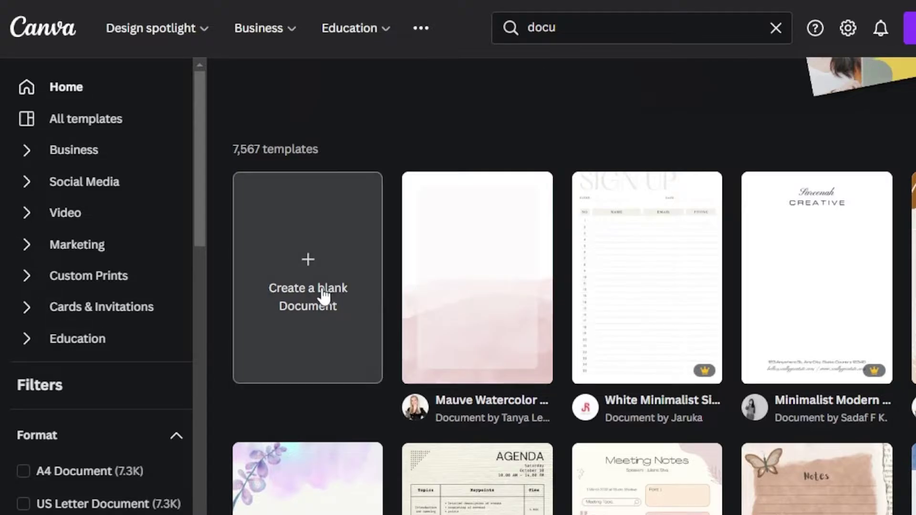
click(324, 297)
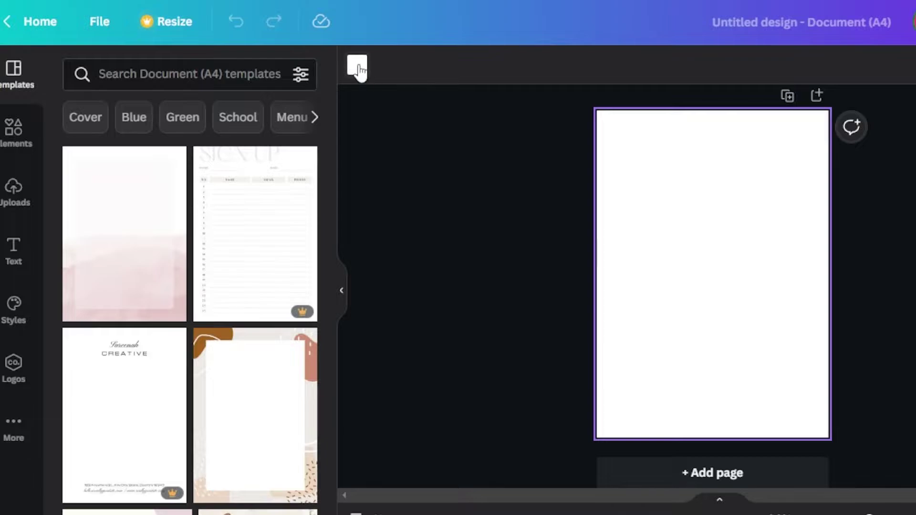
Step: Add a widened heading 'HOW TO MANAGE CONTENT CREATION', with CREATION on its own line, moved higher
click(10, 253)
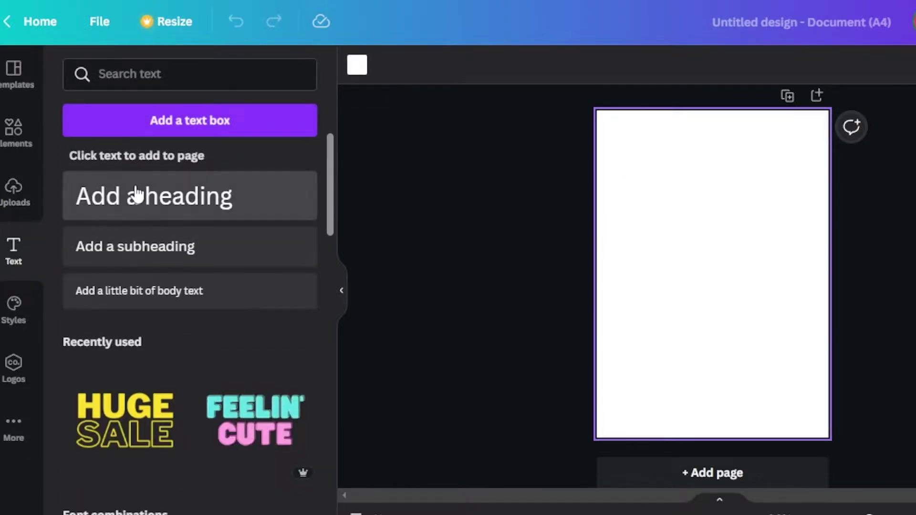
click(159, 199)
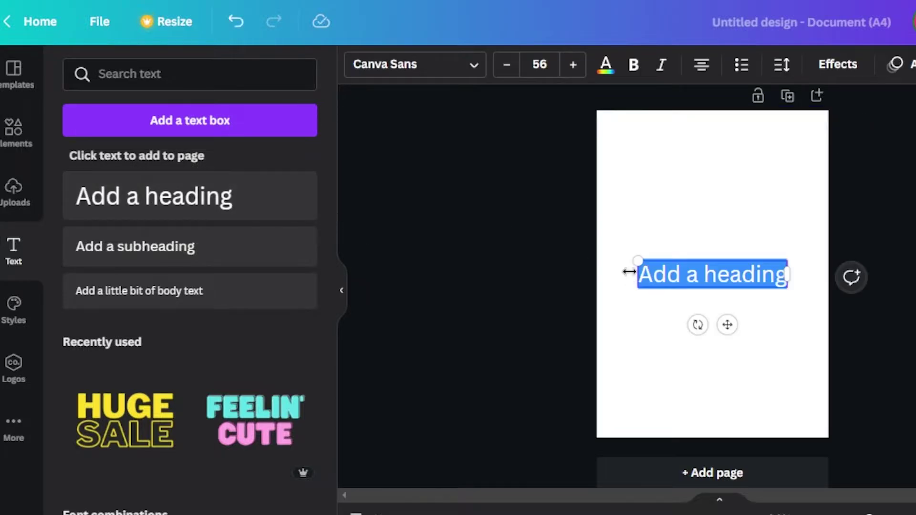
drag(787, 273, 880, 274)
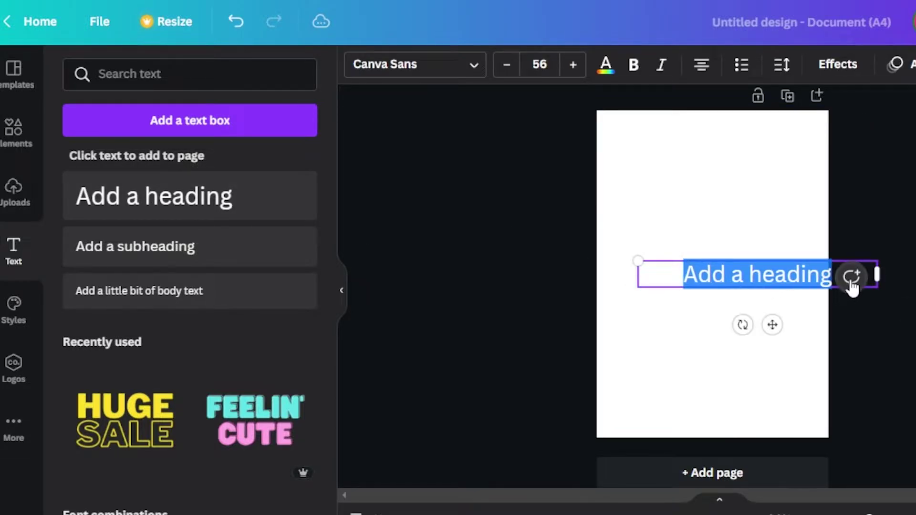
text(HOW TO MANAGE CIONTENT CREATION)
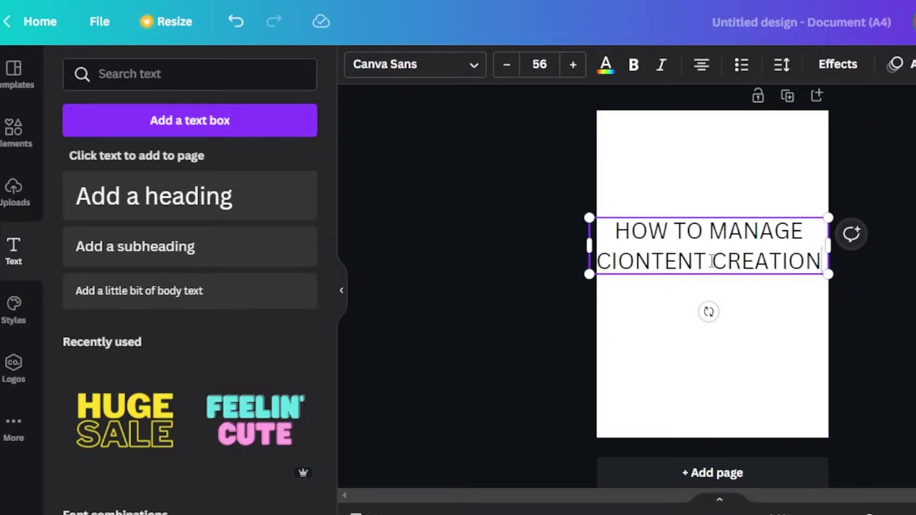
key(BackSpace)
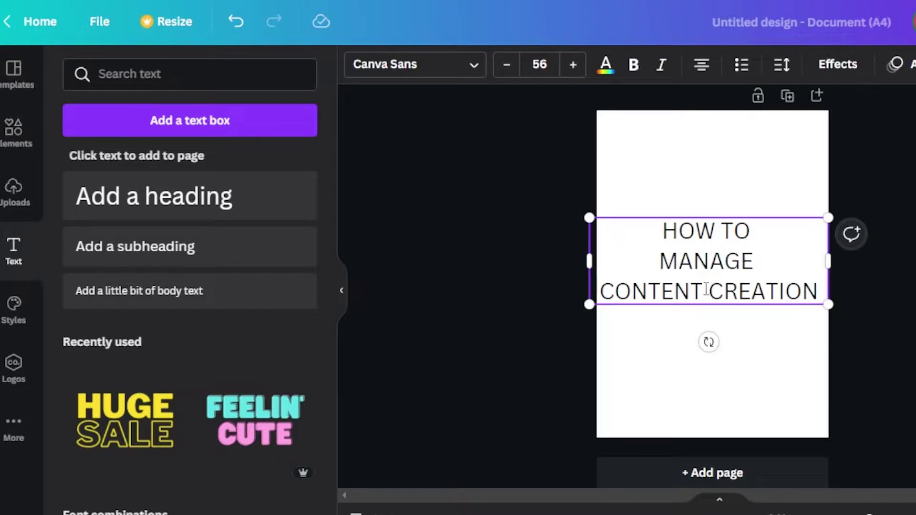
click(710, 285)
key(Return)
drag(705, 198, 705, 174)
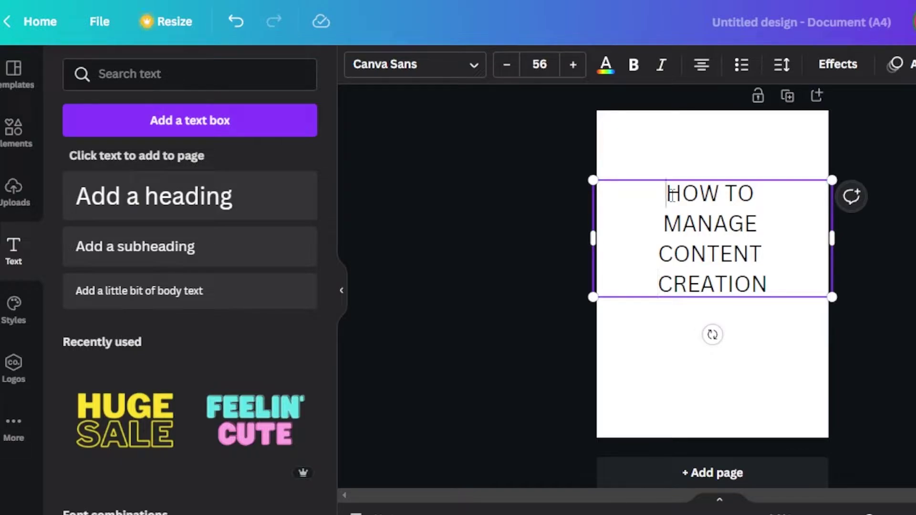
key(ctrl+a)
Step: Set the heading in Agrandir Black at size 71 and shift it slightly left
click(429, 70)
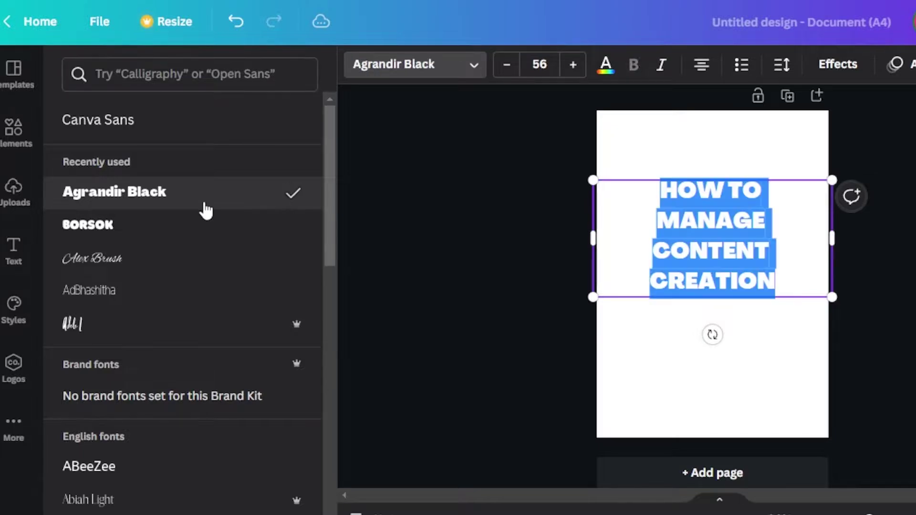
click(573, 66)
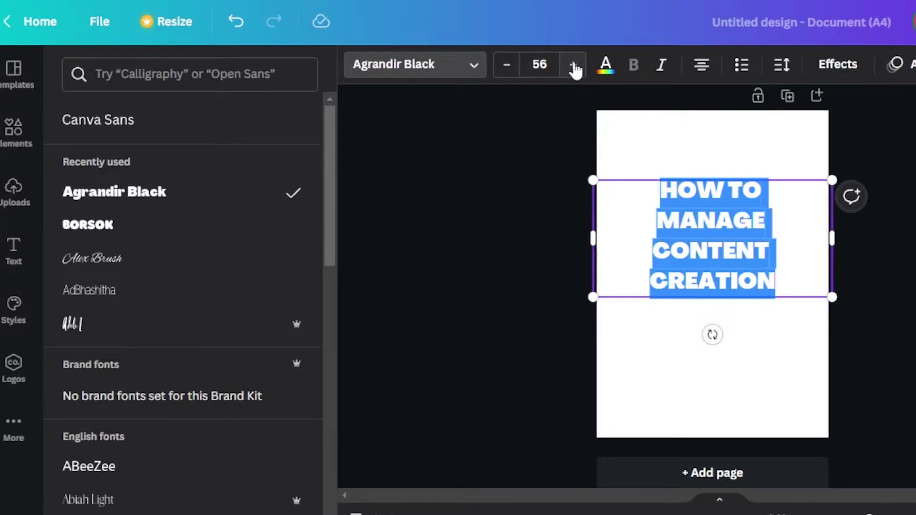
click(574, 66)
click(574, 66)
click(574, 65)
click(573, 66)
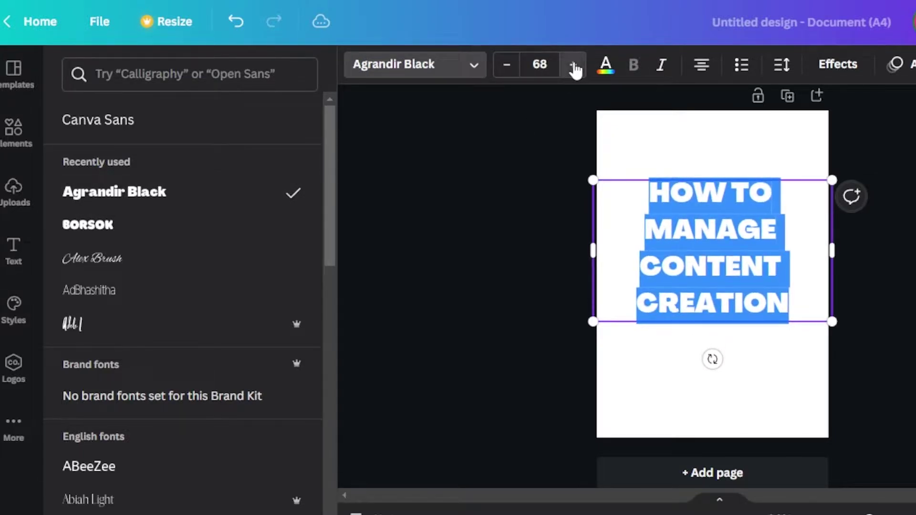
click(574, 66)
key(Escape)
key(Escape)
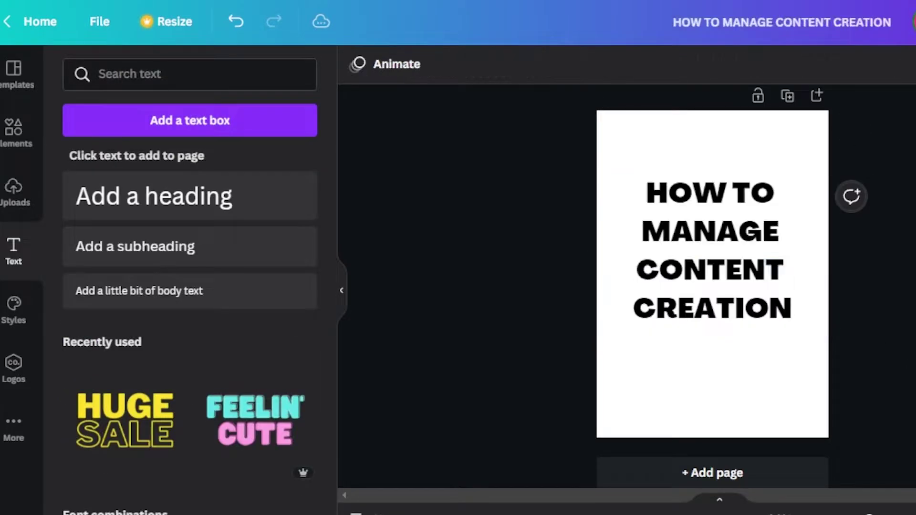
drag(766, 267, 748, 266)
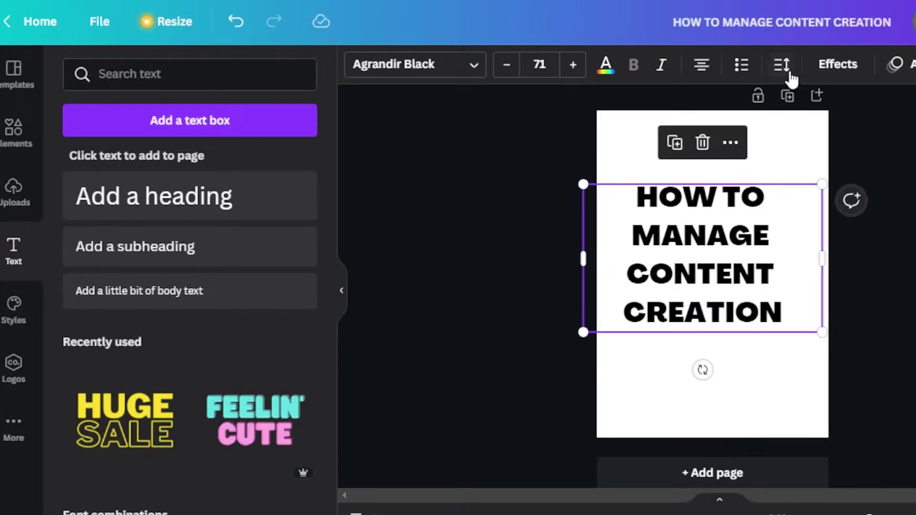
Step: Tighten the heading's line spacing, left-align it, and reposition it on the page
click(782, 66)
mouse_move(881, 187)
mouse_down()
mouse_move(861, 185)
mouse_move(870, 187)
mouse_up()
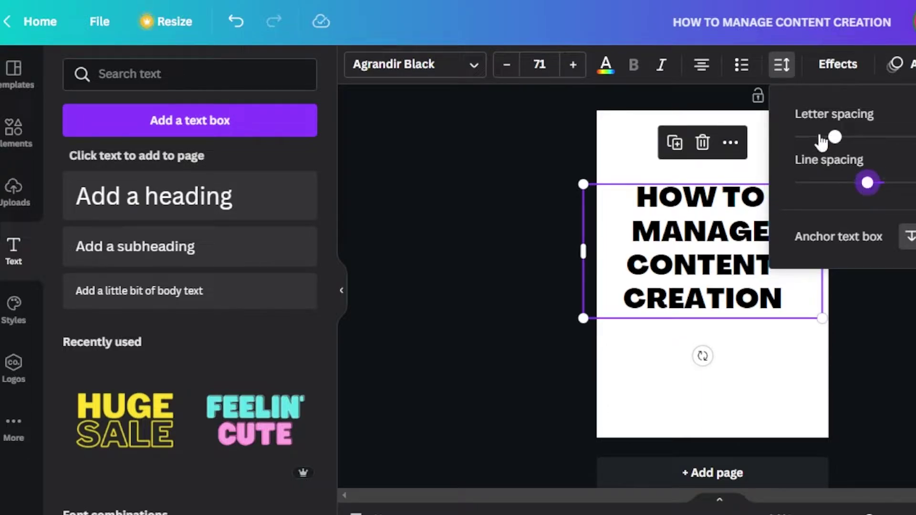
click(708, 69)
drag(647, 237, 665, 241)
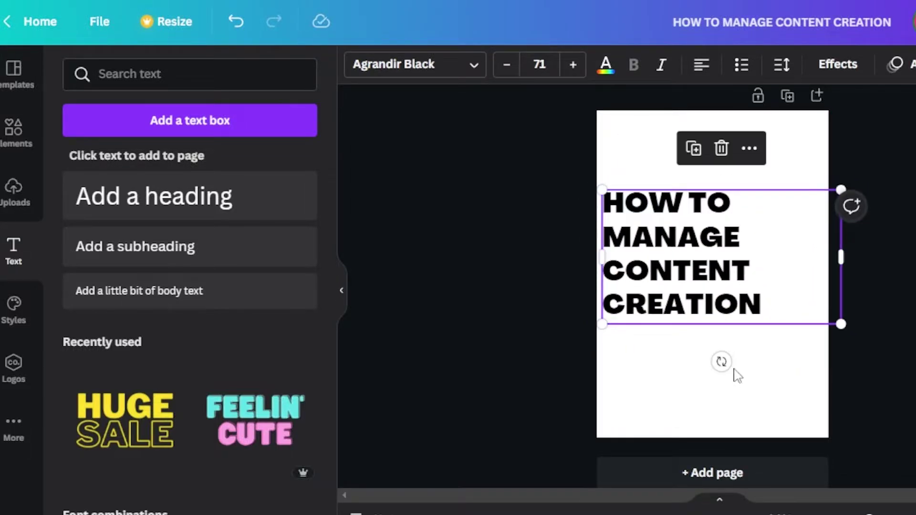
click(738, 375)
Step: Turn the words MANAGE CONTENT in the heading white
click(759, 248)
double_click(749, 240)
drag(750, 246, 754, 269)
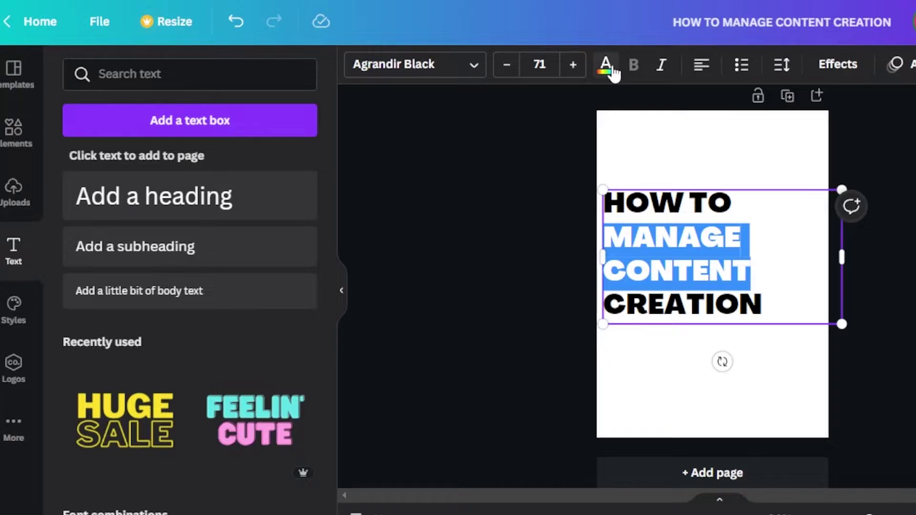
click(612, 69)
click(167, 149)
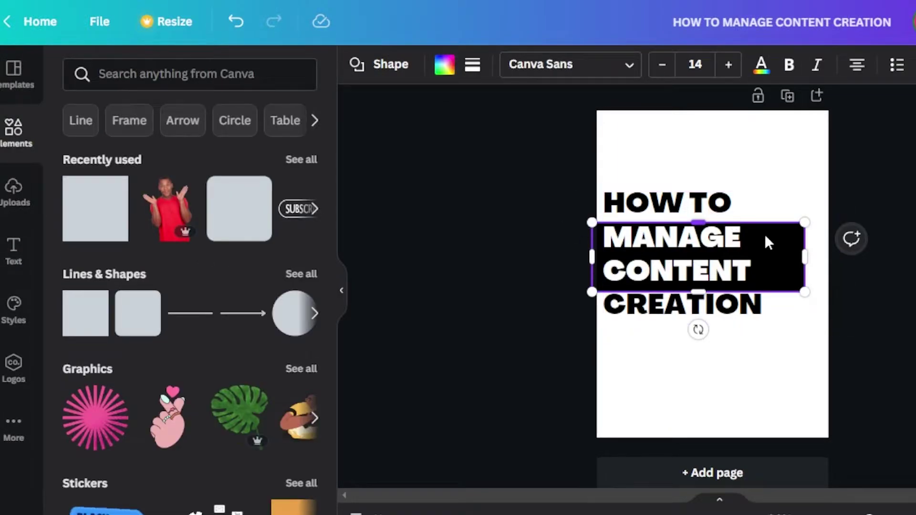
Step: Fill the band behind the middle lines violet and stretch it past both page edges
click(446, 76)
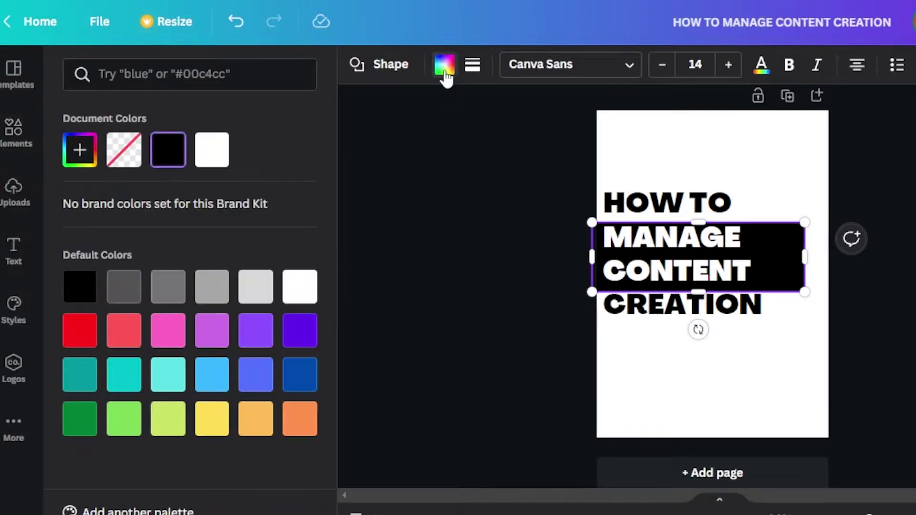
click(300, 334)
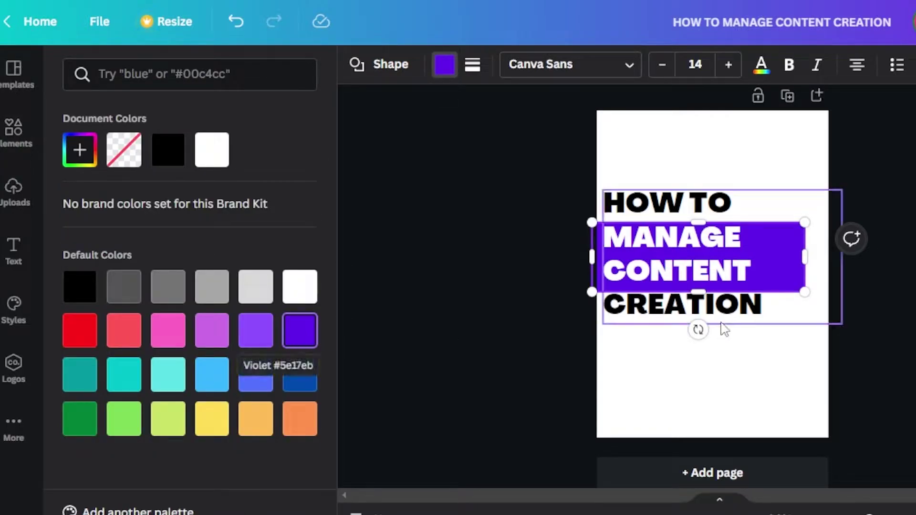
drag(807, 258, 855, 266)
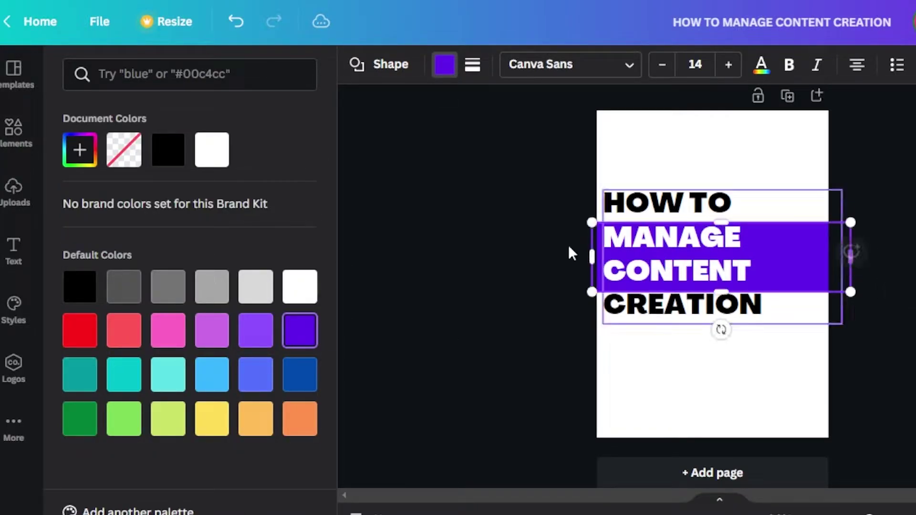
drag(593, 256, 566, 253)
Step: Fine-tune the heading's line spacing and deselect the title
click(621, 248)
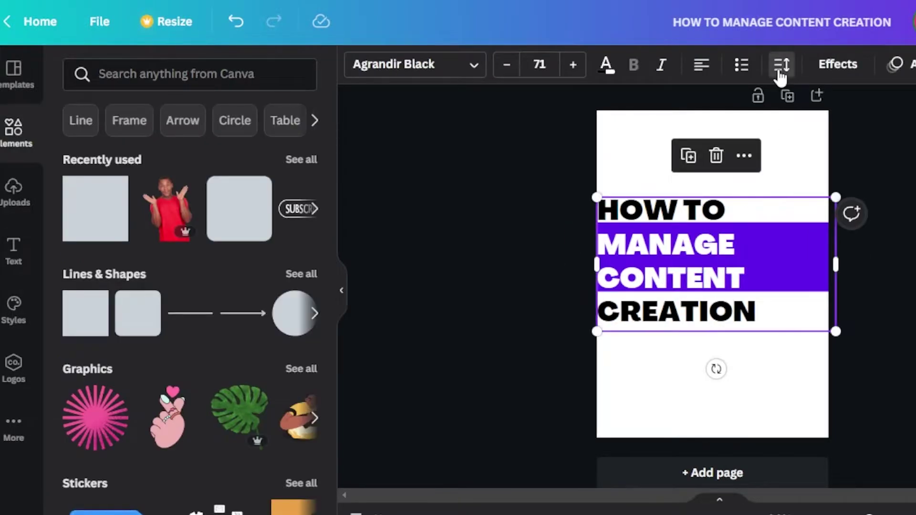
click(781, 67)
drag(875, 187, 869, 183)
key(Escape)
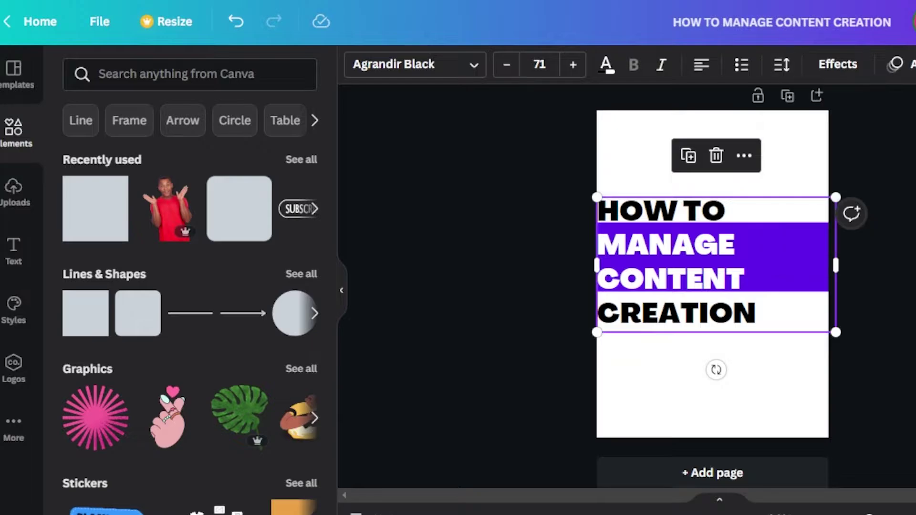
key(Escape)
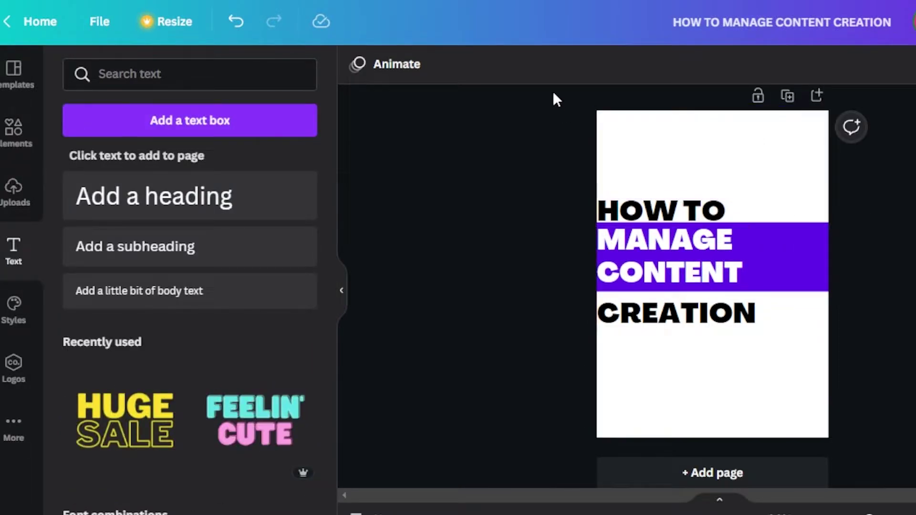
Step: Add a triangle from the Elements Lines & Shapes collection to the cover
click(14, 132)
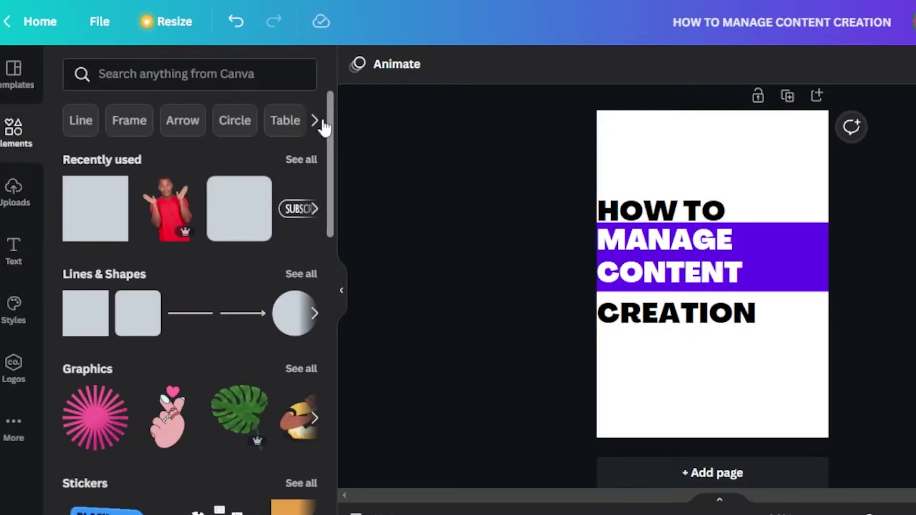
drag(333, 116, 332, 213)
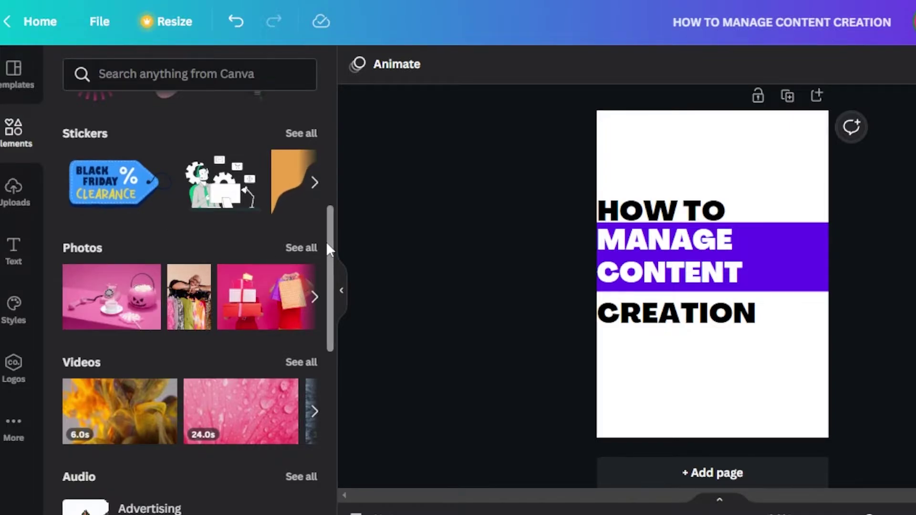
drag(330, 258, 340, 471)
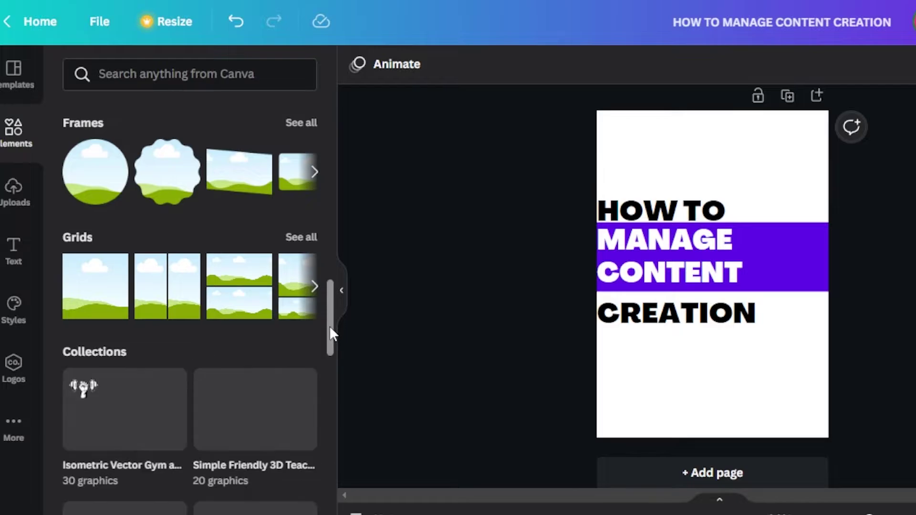
scroll(234, 231, down, 2)
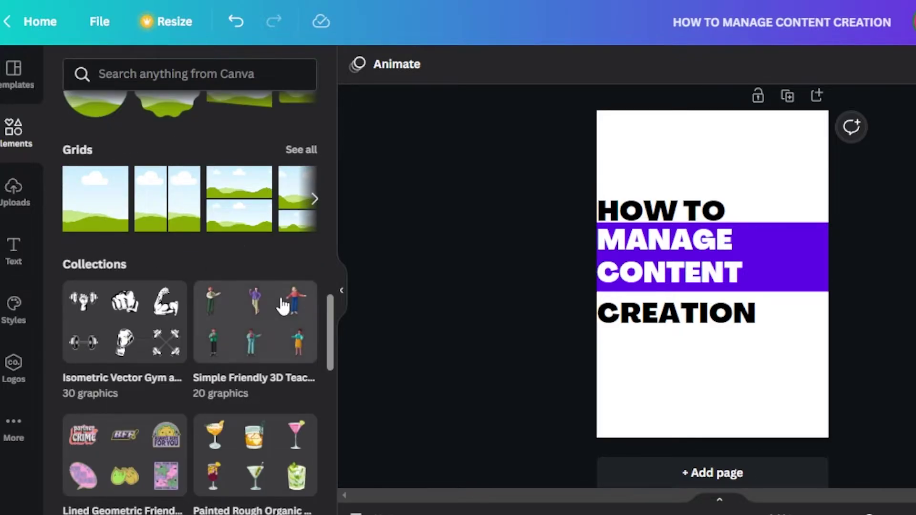
drag(332, 314, 337, 120)
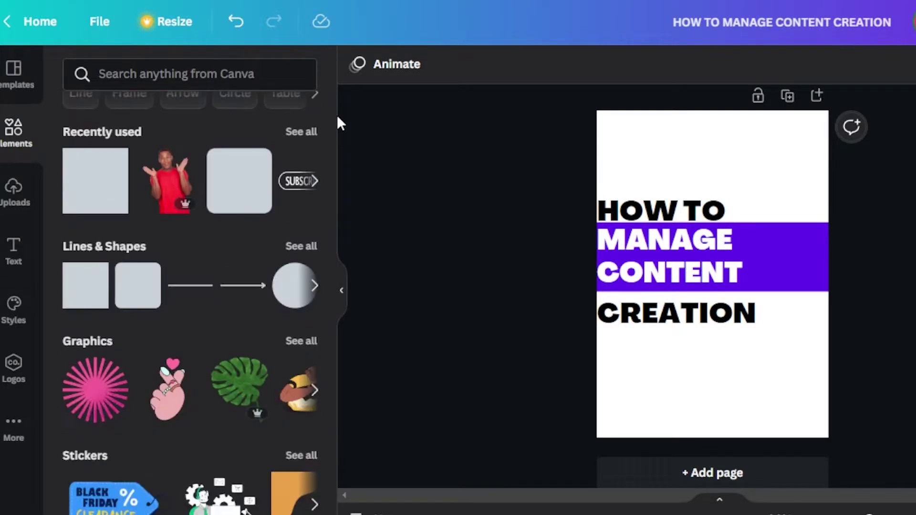
click(303, 246)
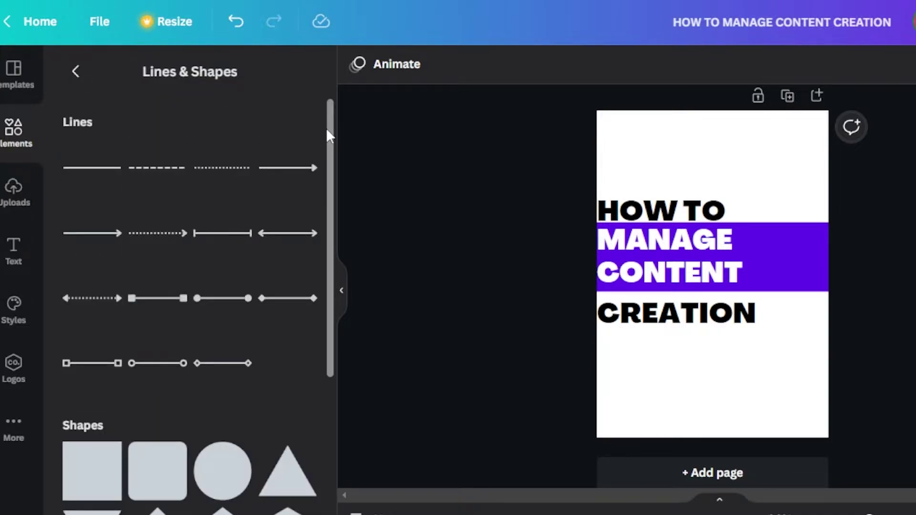
drag(331, 152, 333, 187)
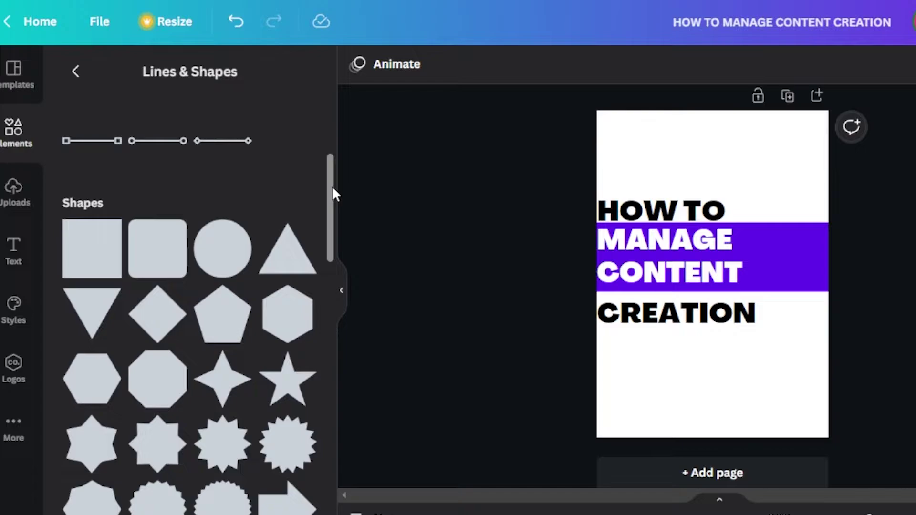
click(280, 271)
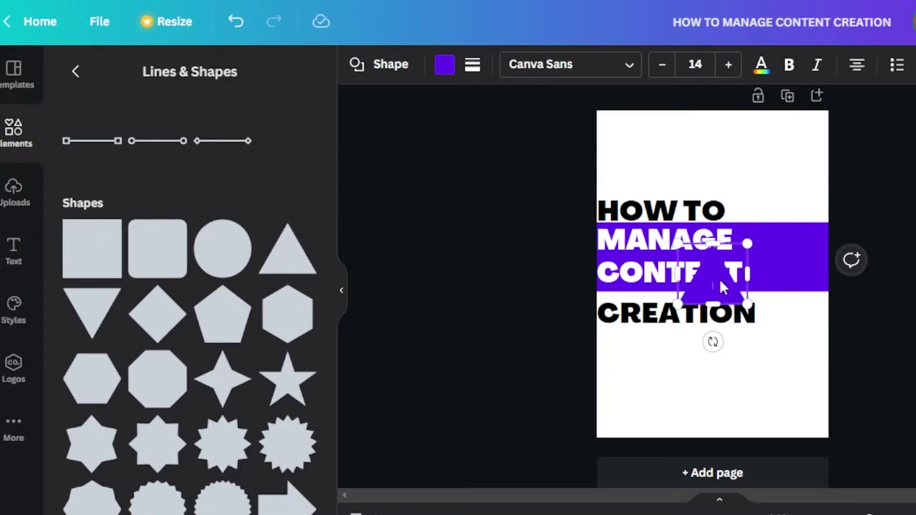
Step: Enlarge and tilt the triangle, pushing it partly off the top-right corner
drag(720, 279, 765, 157)
drag(794, 186, 851, 236)
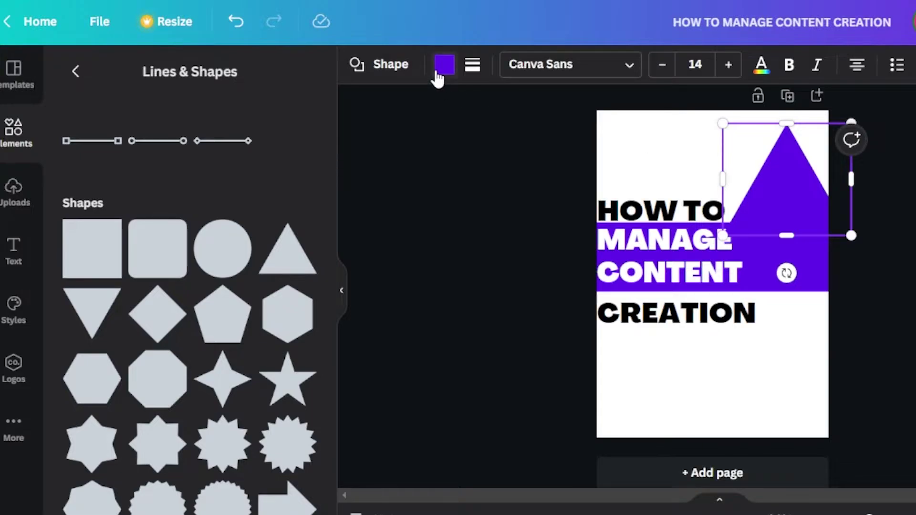
drag(787, 273, 686, 236)
drag(781, 208, 901, 132)
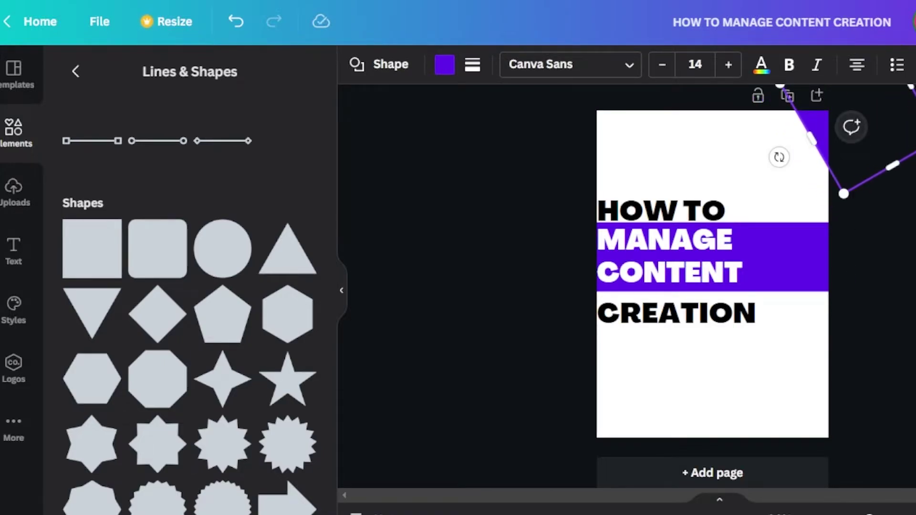
key(Escape)
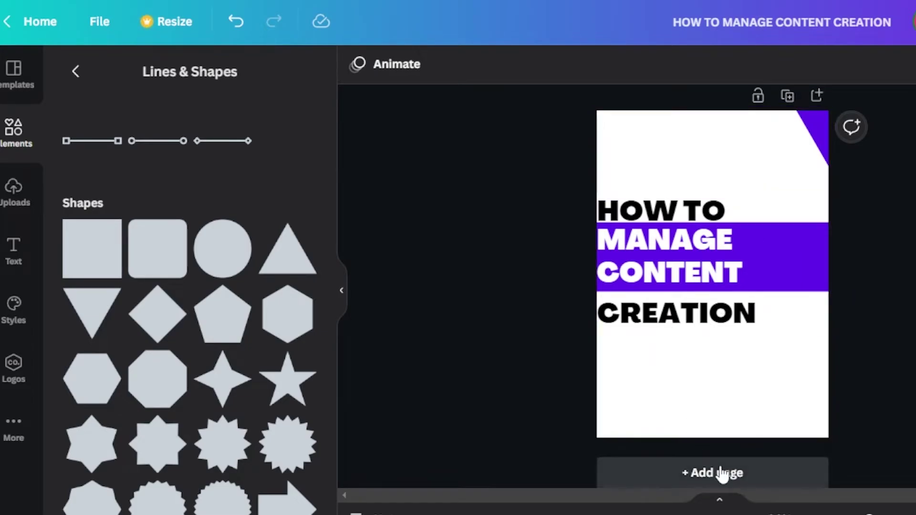
Step: Add a second page and apply the Sign Up template to it
click(695, 477)
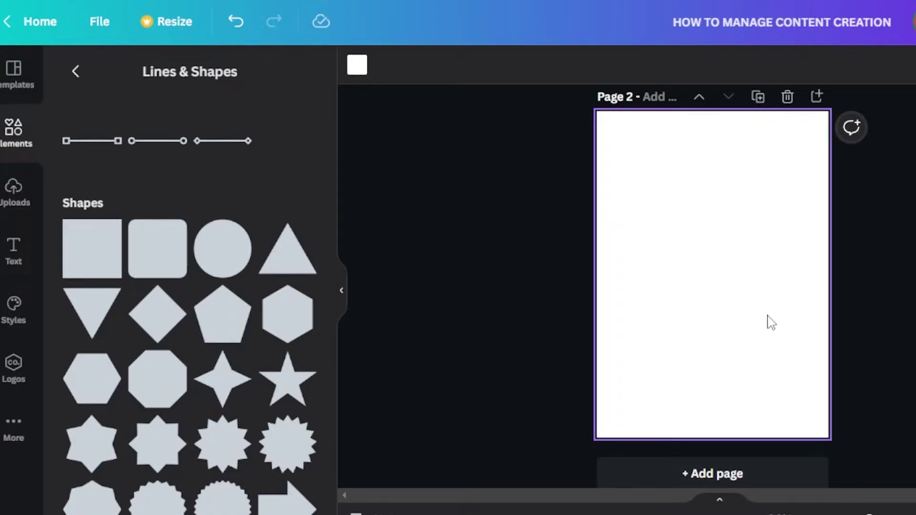
click(14, 76)
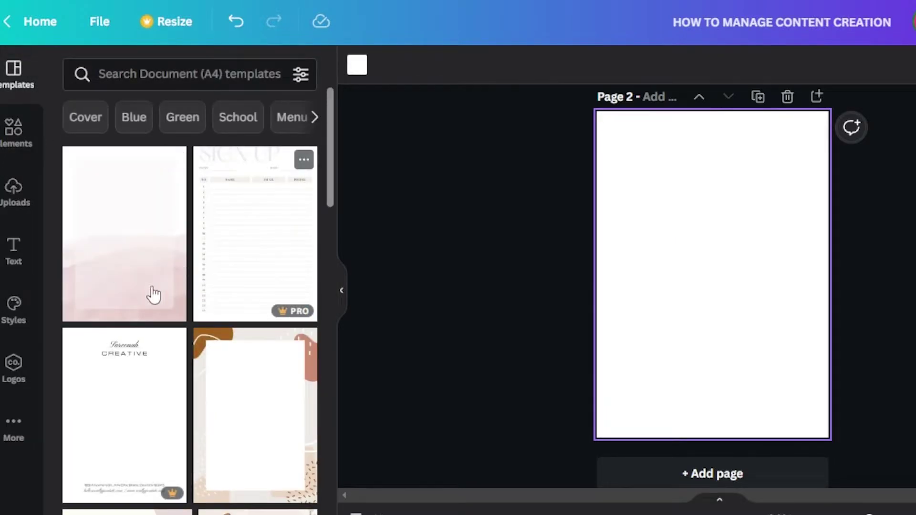
click(229, 265)
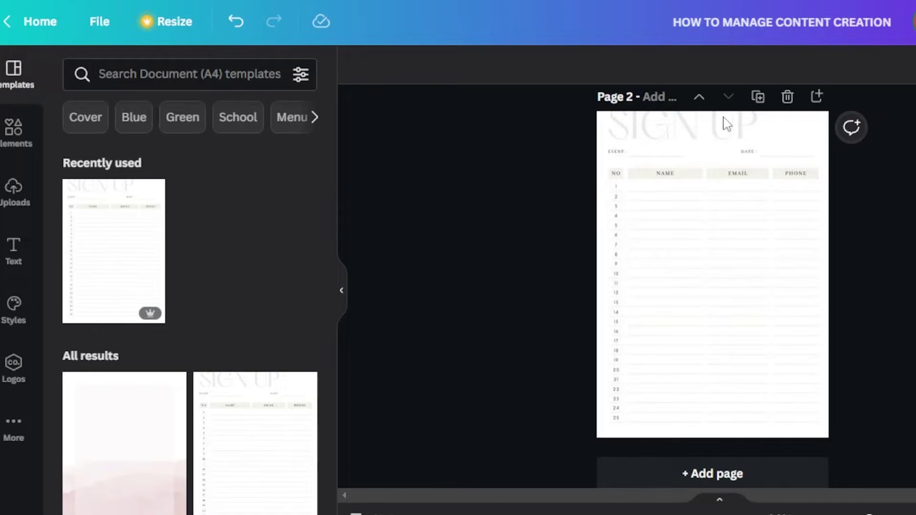
click(686, 139)
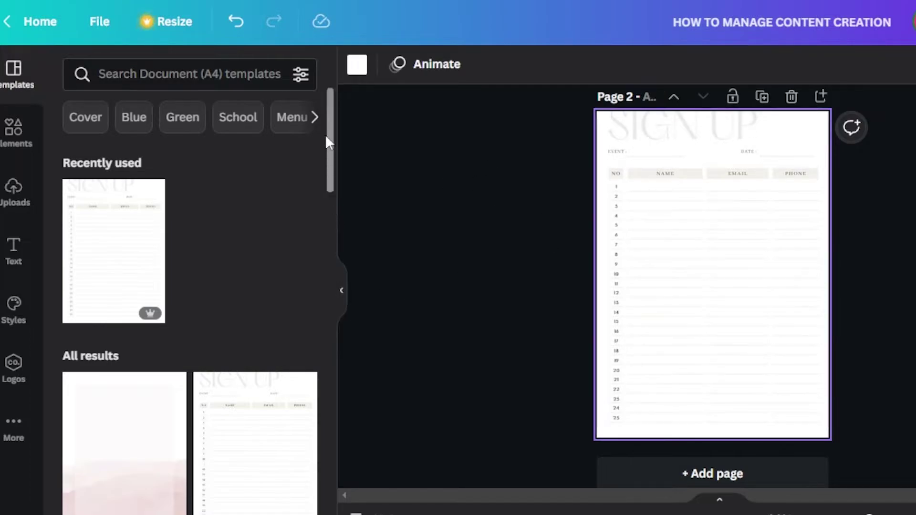
Step: Add a third page and browse the Templates panel for its design
click(685, 473)
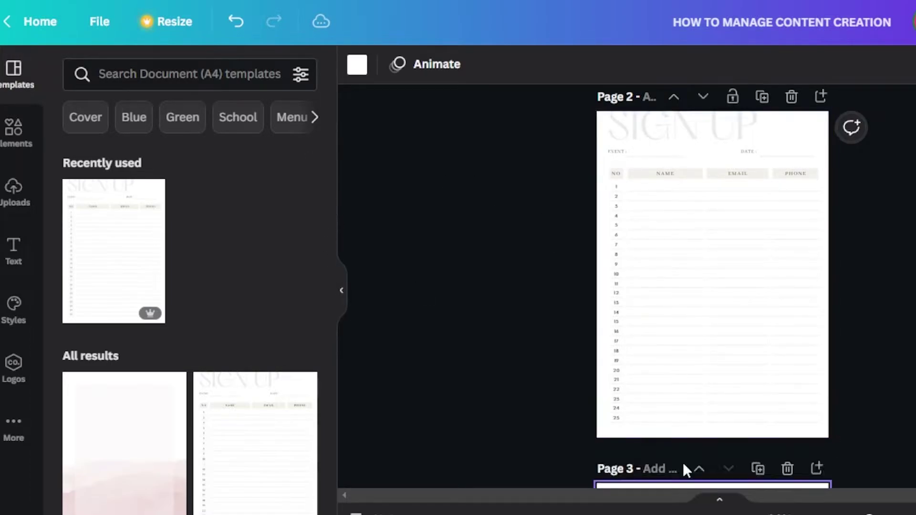
drag(328, 176, 336, 422)
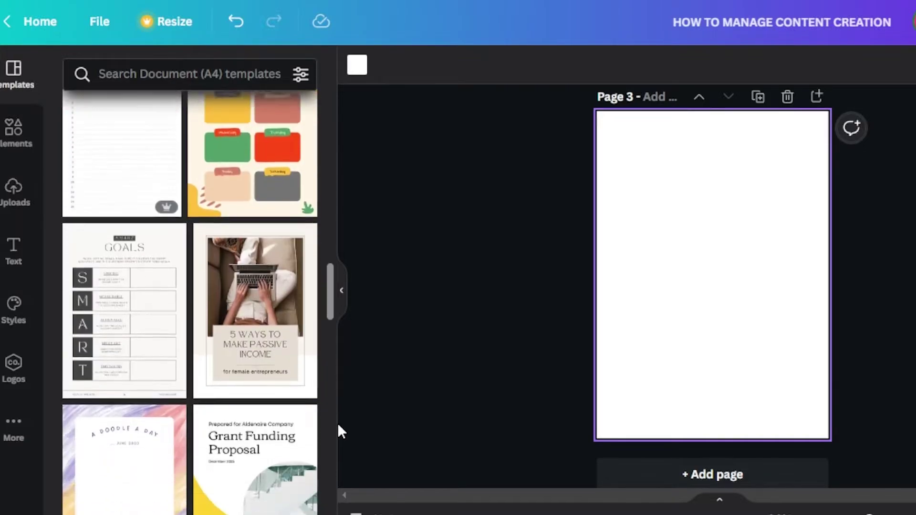
drag(331, 289, 330, 362)
Step: Apply the Salford & Co template to page 3, recolour its wave purple, and add page 4
click(165, 131)
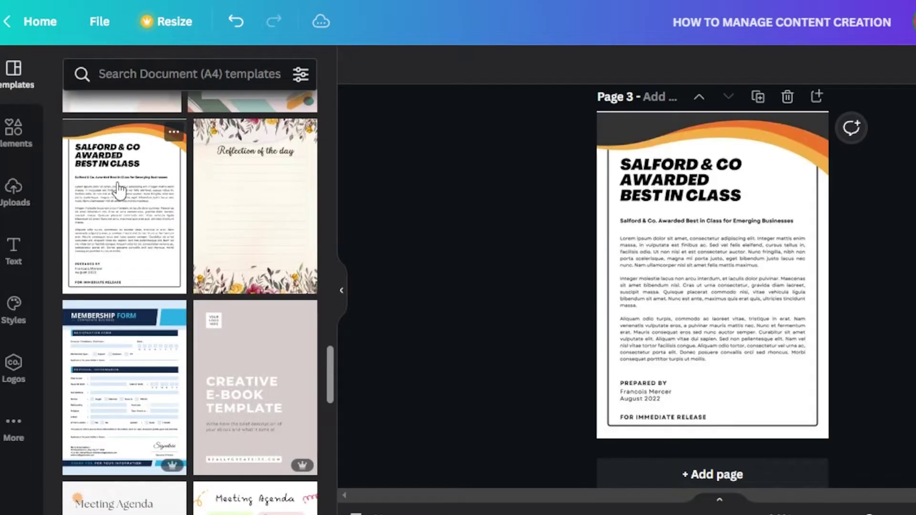
click(734, 138)
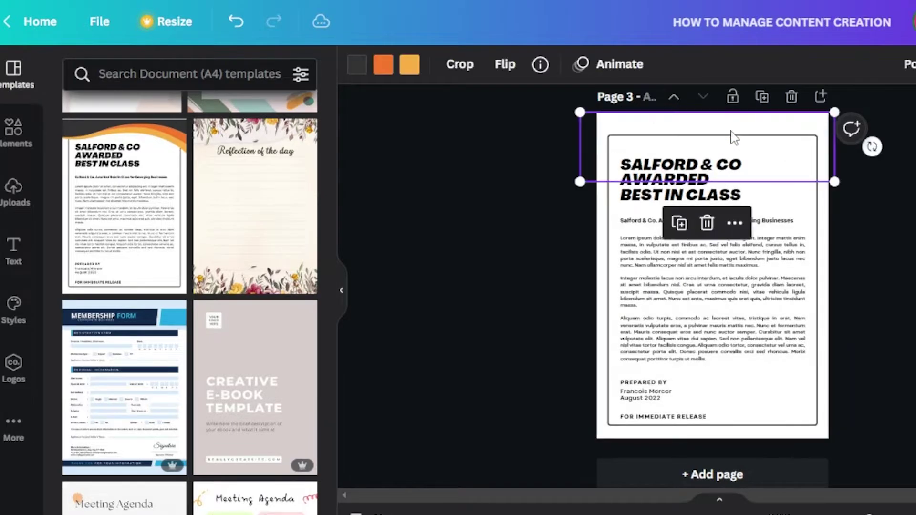
click(384, 65)
click(266, 145)
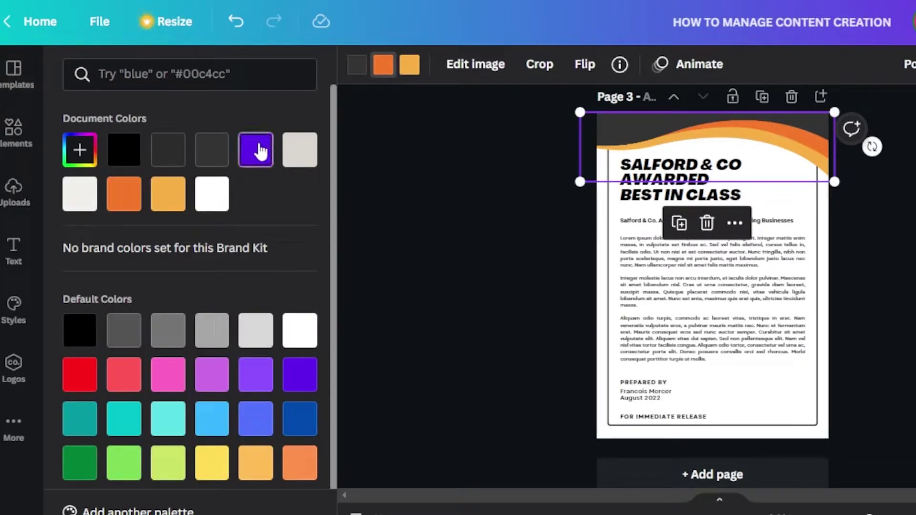
click(411, 66)
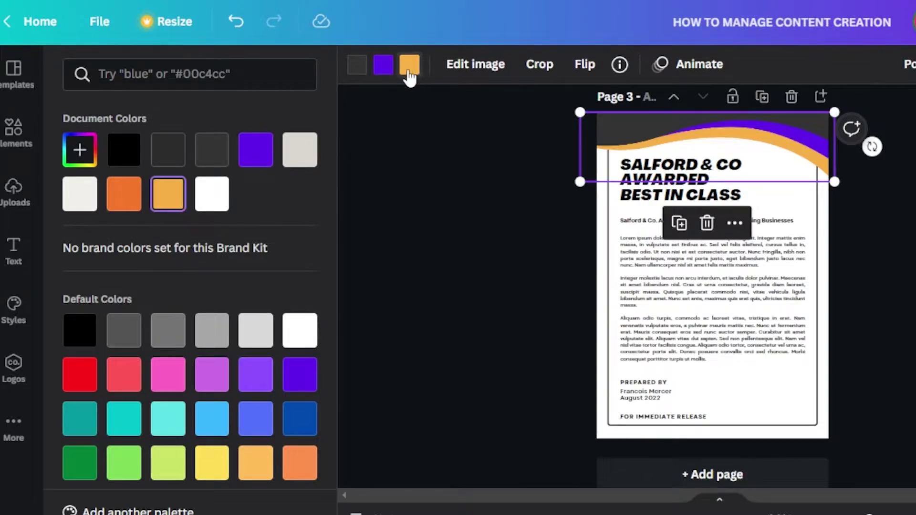
click(256, 374)
key(Escape)
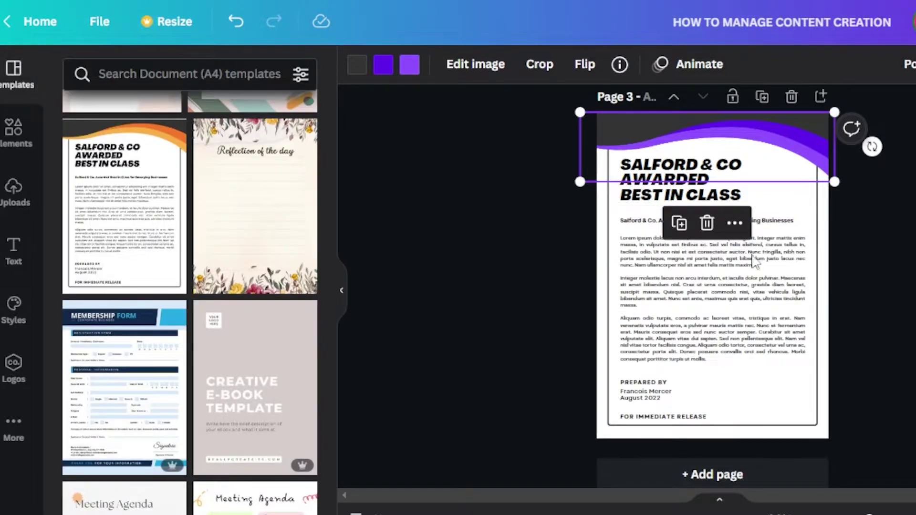
click(761, 475)
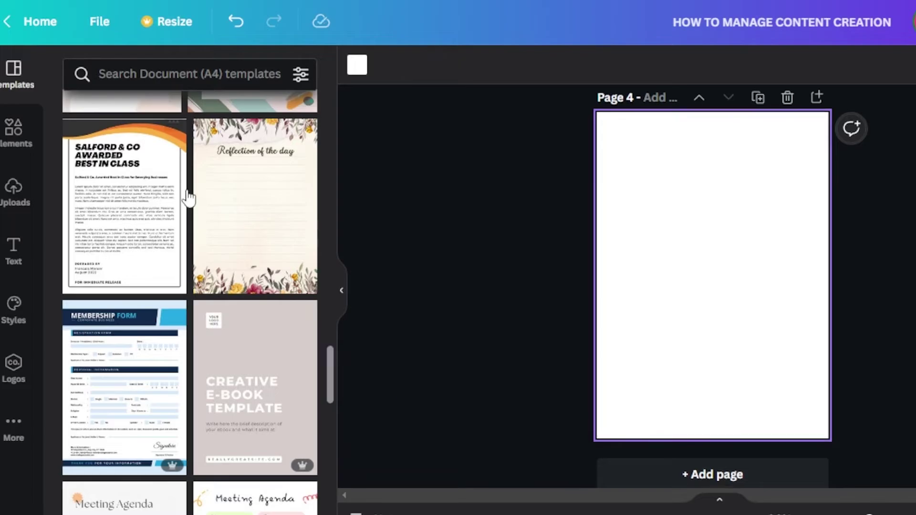
Step: Apply the Quarterly Matrix template to page 4 and add a fifth page
drag(328, 364, 331, 483)
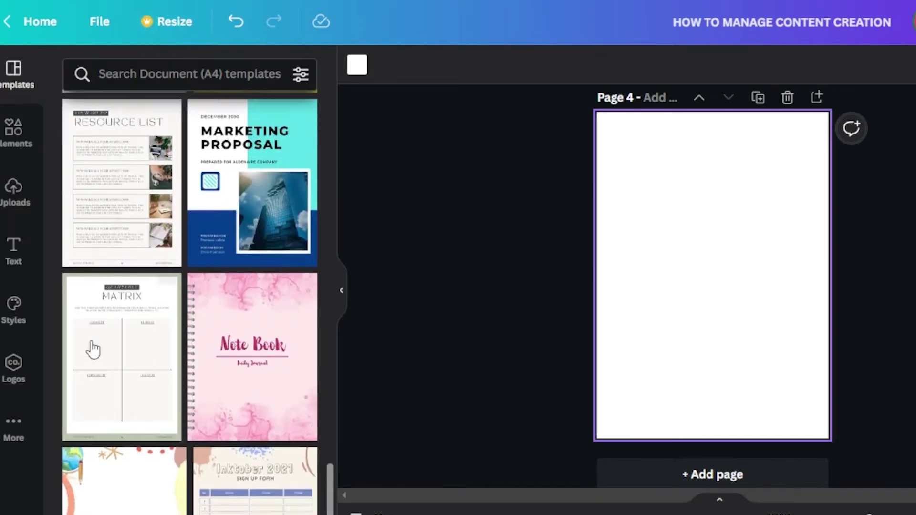
click(93, 350)
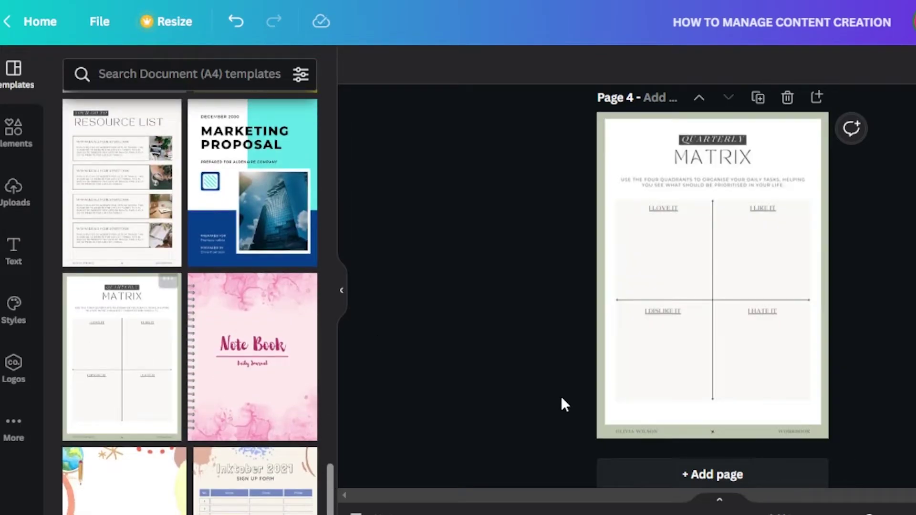
click(661, 475)
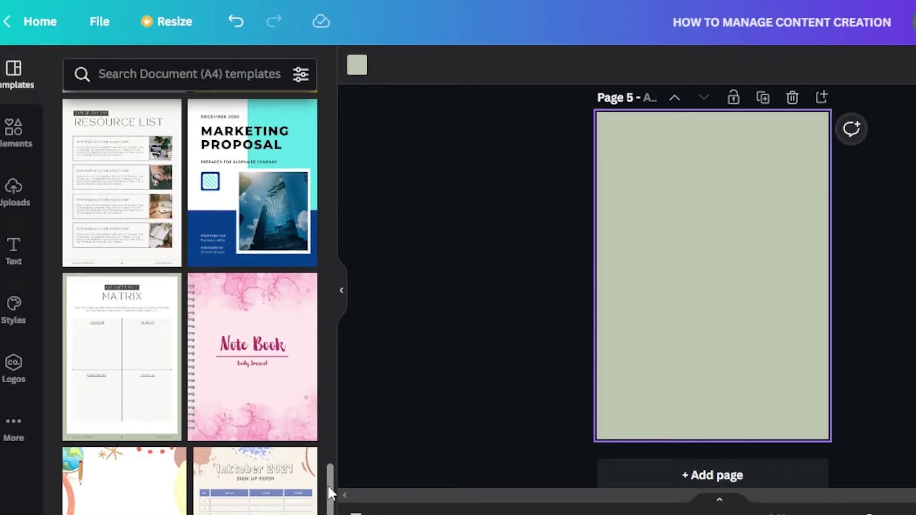
Step: Apply the grid torn-paper template to page 5, add another page, and browse more templates
scroll(329, 491, down, 8)
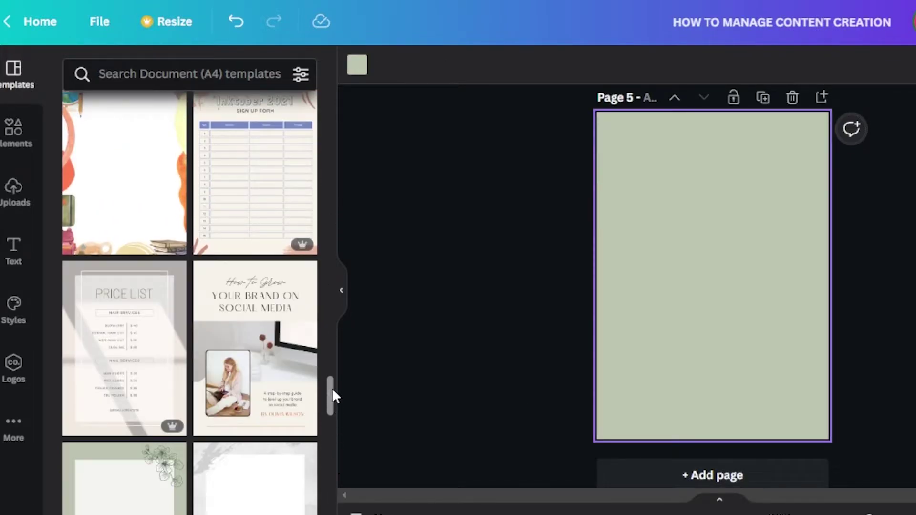
drag(332, 388, 328, 464)
click(234, 303)
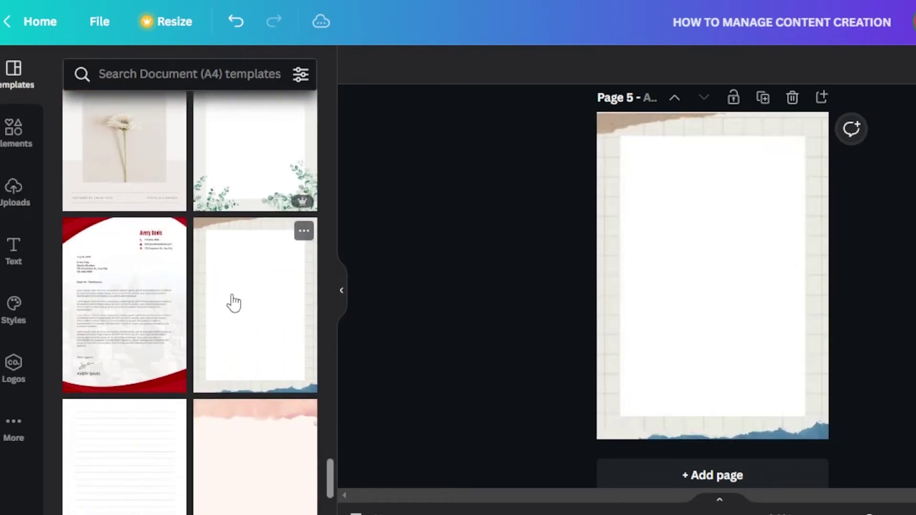
click(726, 476)
scroll(333, 507, down, 5)
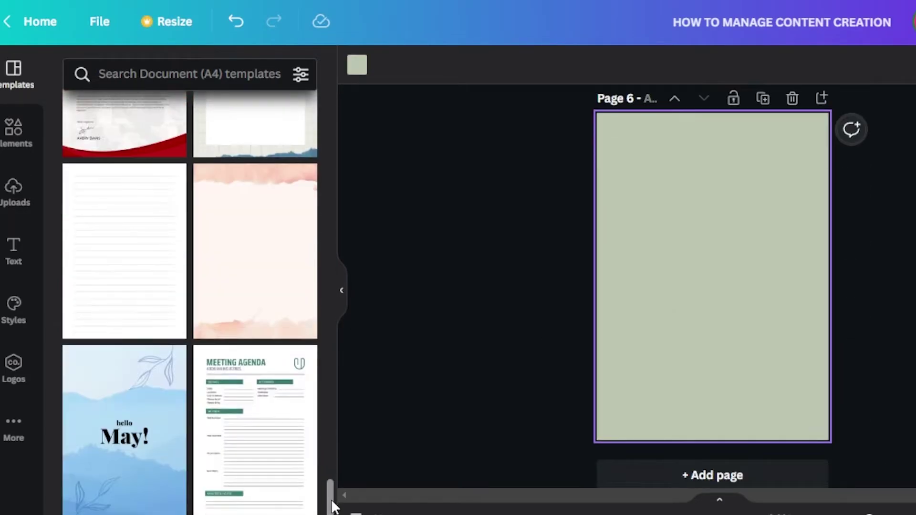
scroll(332, 506, down, 3)
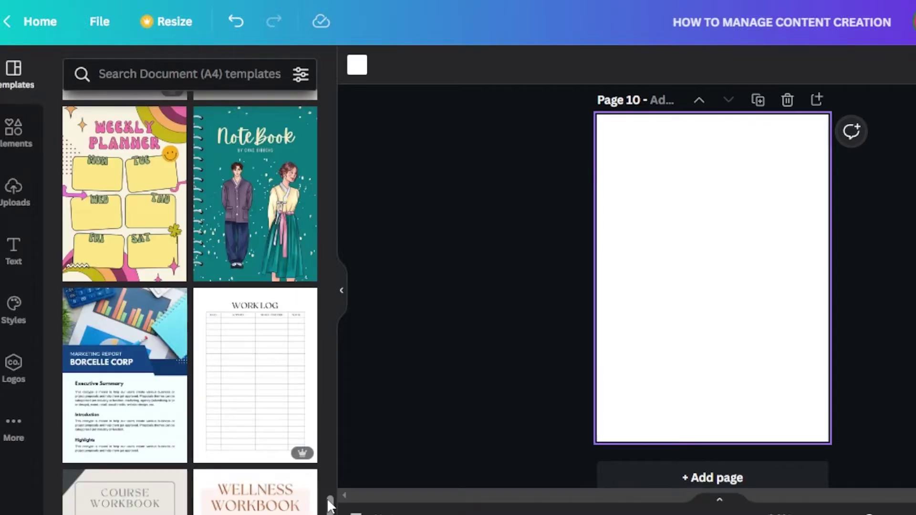
scroll(329, 509, down, 1)
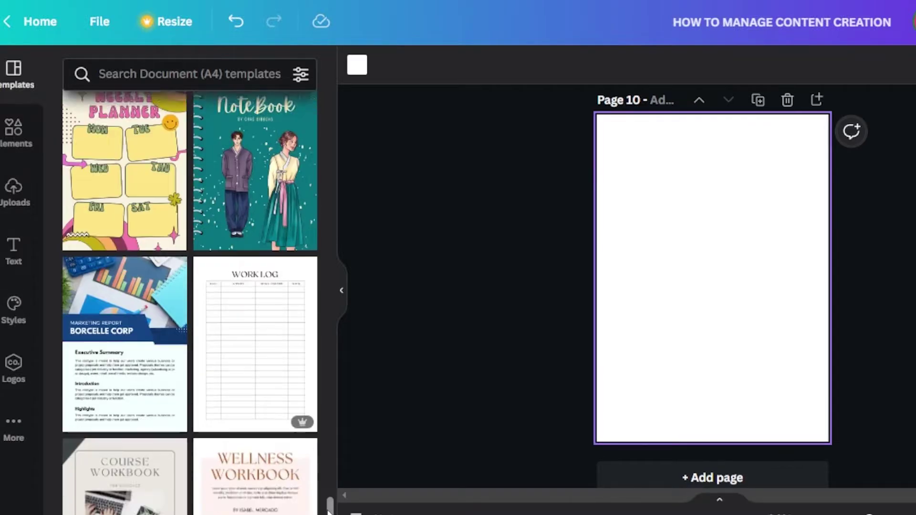
scroll(330, 507, down, 2)
drag(329, 504, 330, 98)
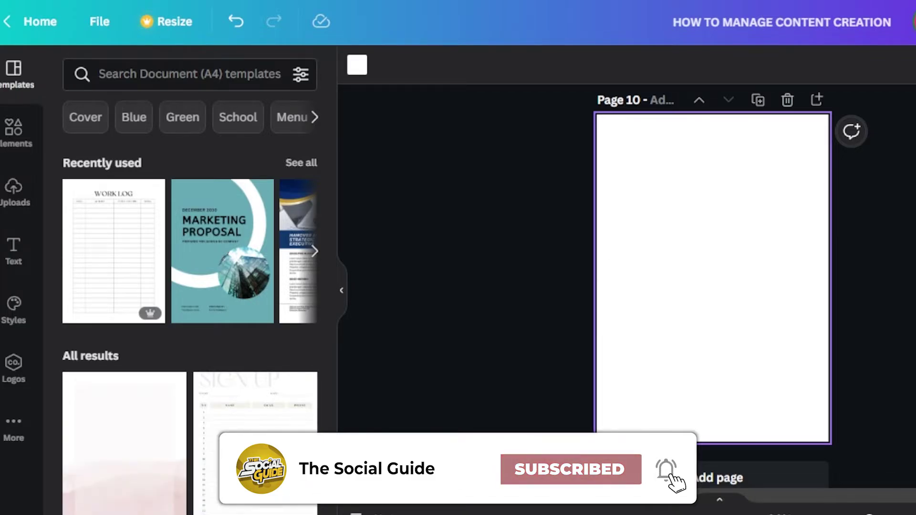
Step: Review pages 1–10, then apply the watercolour template to the empty Page 10
scroll(713, 239, up, 5)
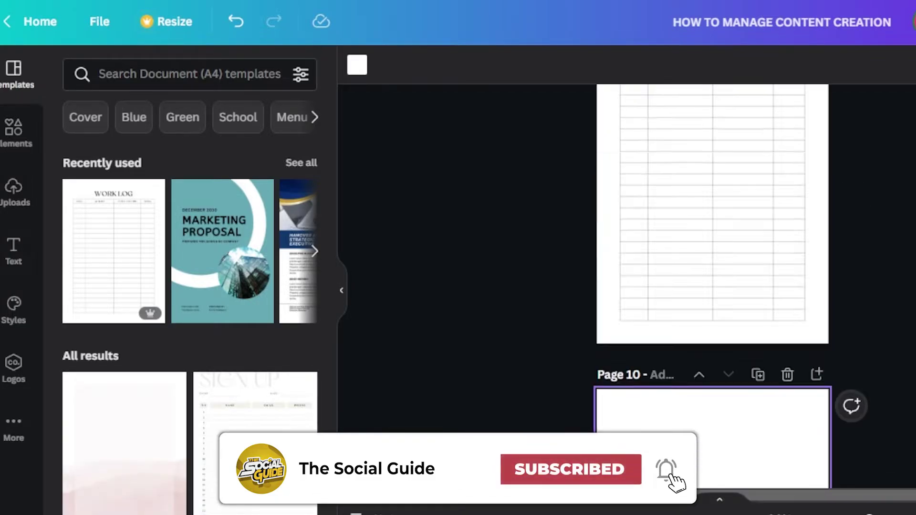
scroll(713, 238, up, 20)
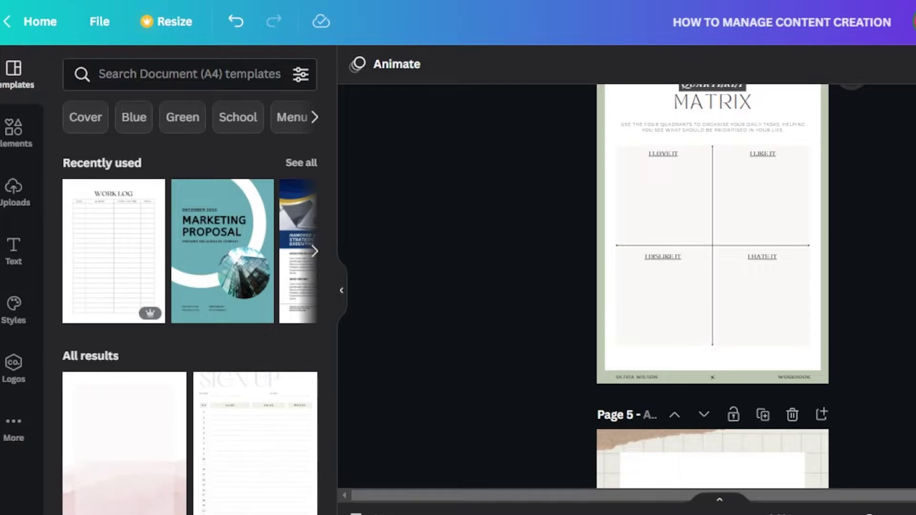
scroll(713, 239, up, 15)
scroll(713, 239, down, 8)
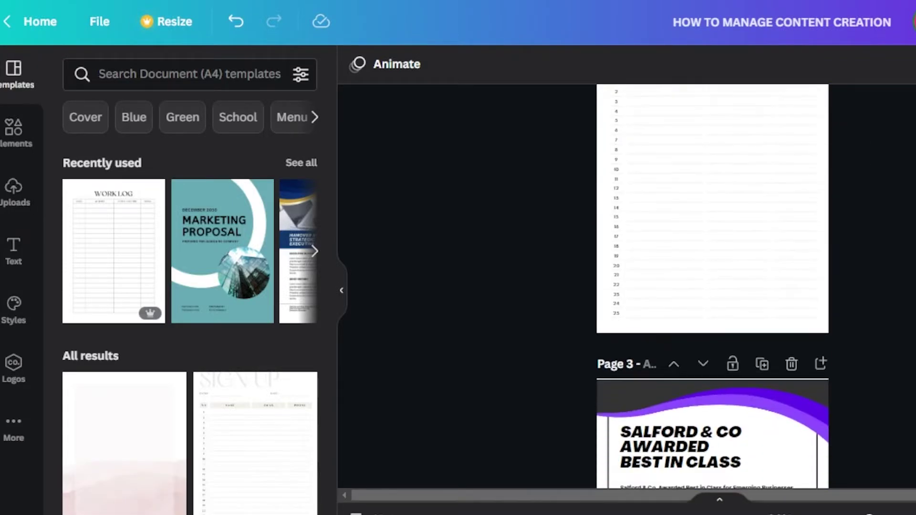
scroll(713, 239, down, 15)
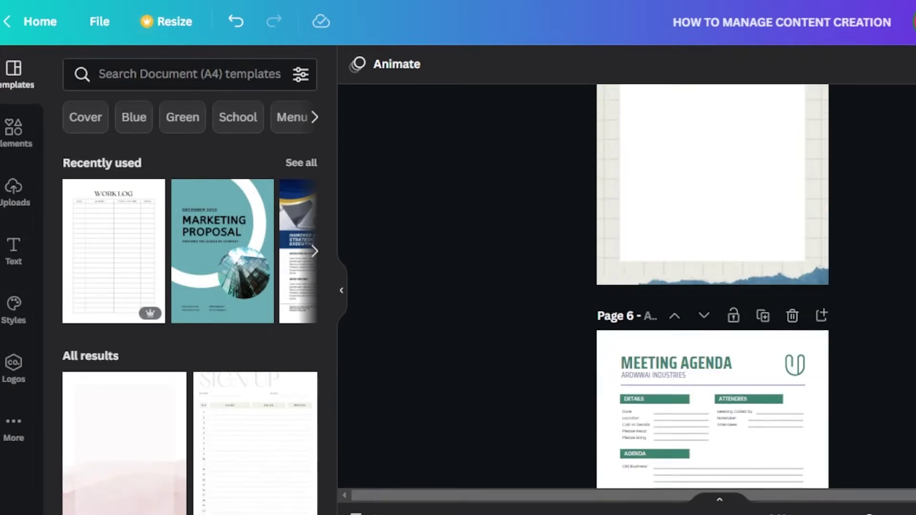
scroll(713, 239, down, 5)
scroll(713, 239, up, 2)
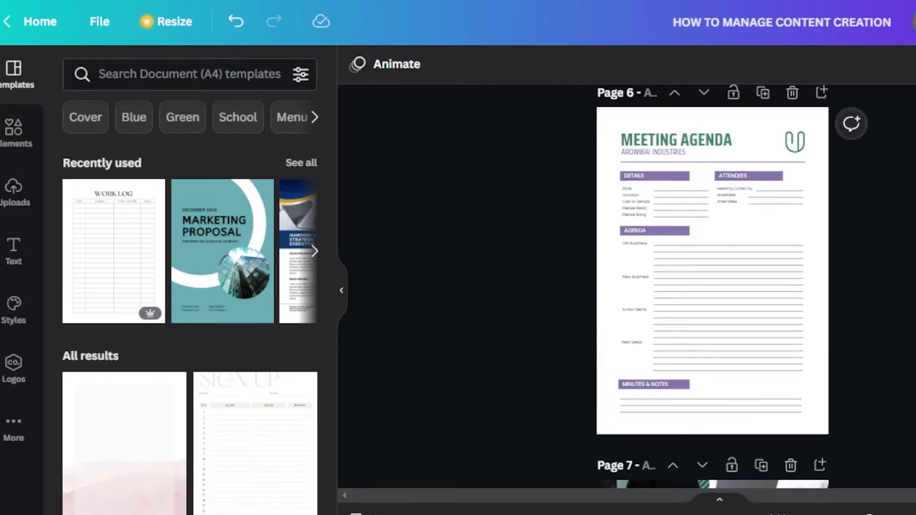
scroll(713, 239, down, 8)
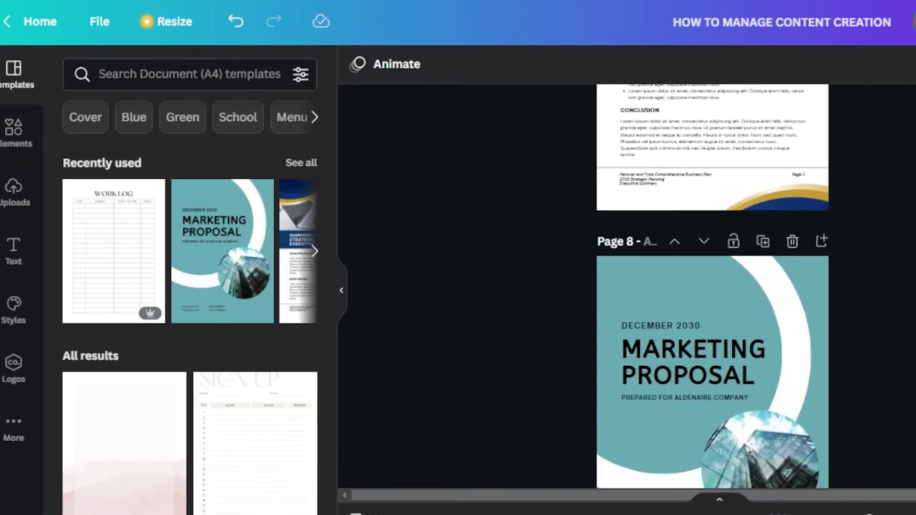
scroll(713, 238, down, 10)
scroll(713, 238, up, 12)
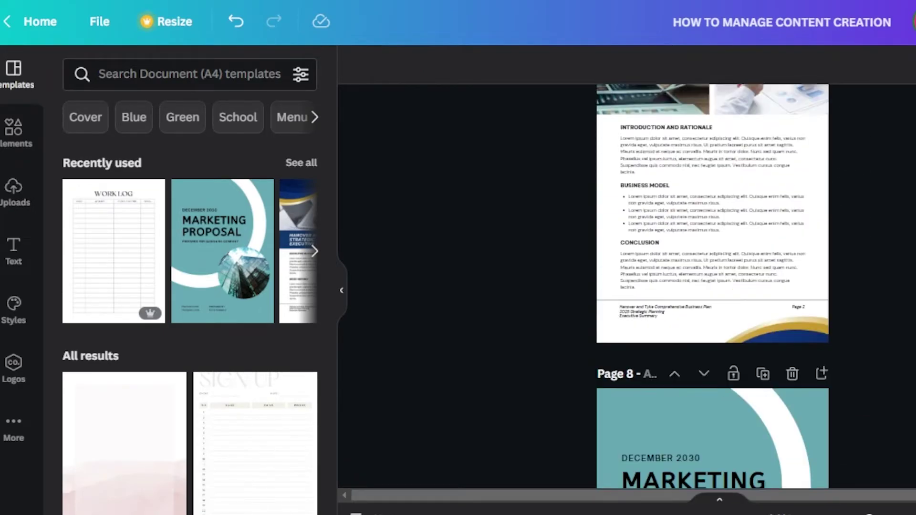
scroll(713, 286, up, 2)
scroll(713, 286, down, 8)
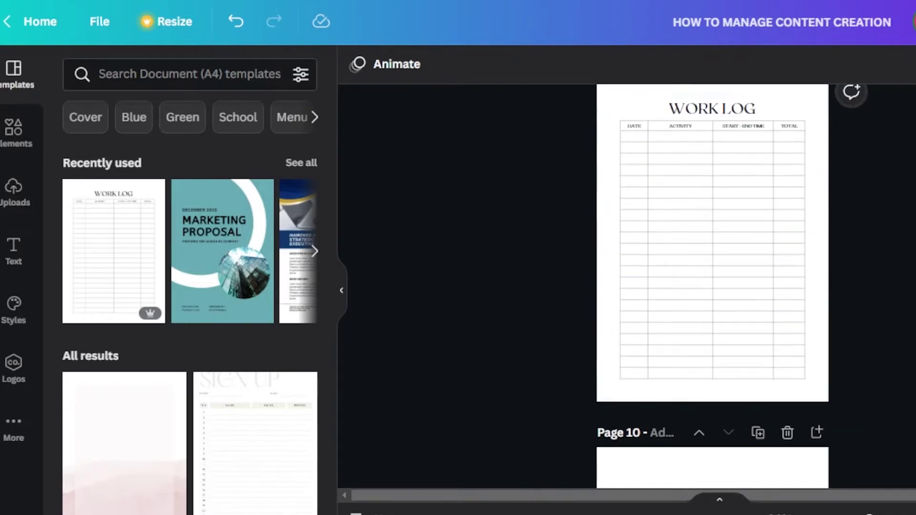
scroll(713, 238, down, 6)
scroll(713, 238, up, 2)
scroll(713, 239, down, 3)
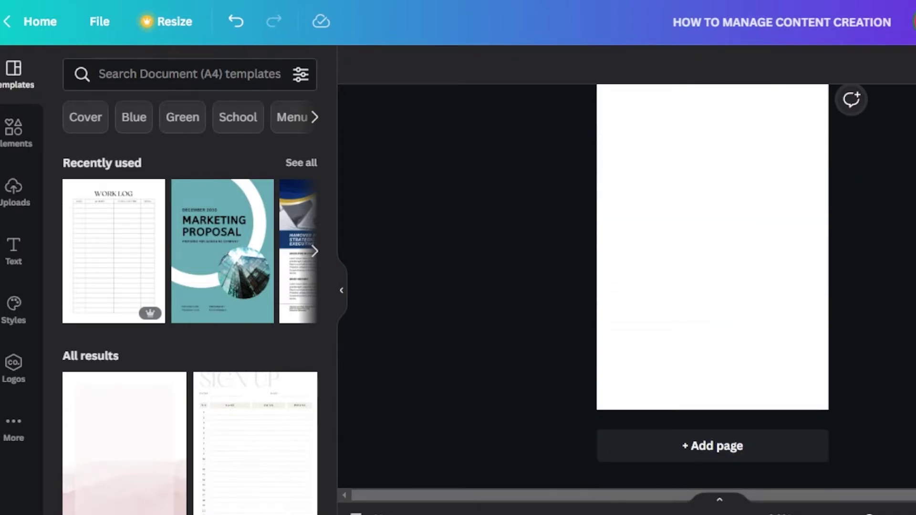
scroll(713, 262, up, 1)
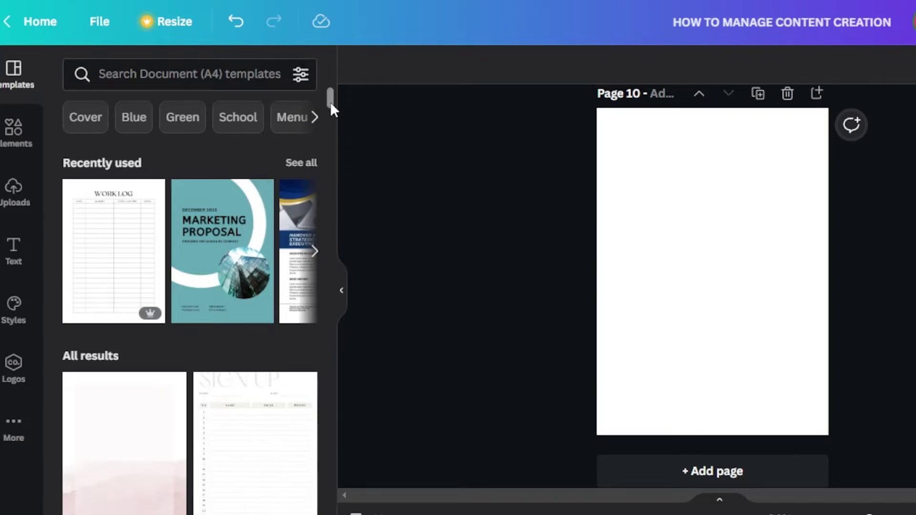
drag(330, 102, 330, 132)
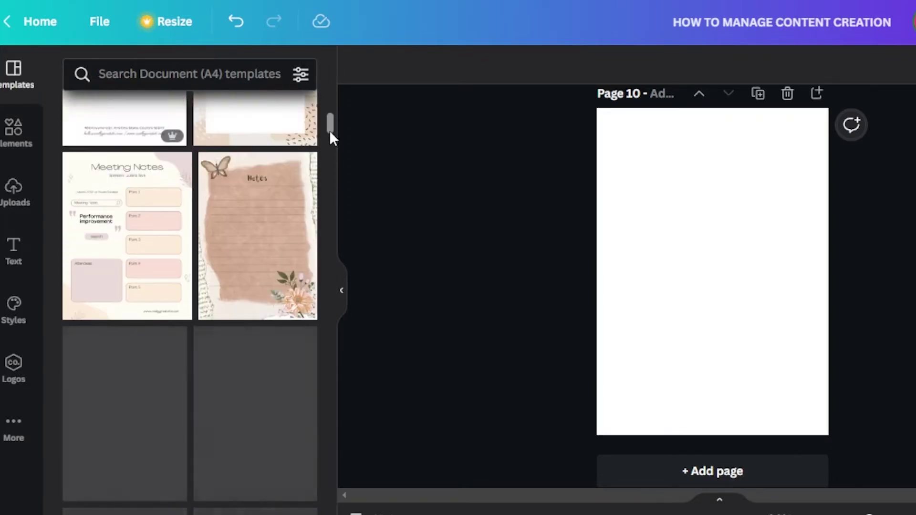
click(268, 265)
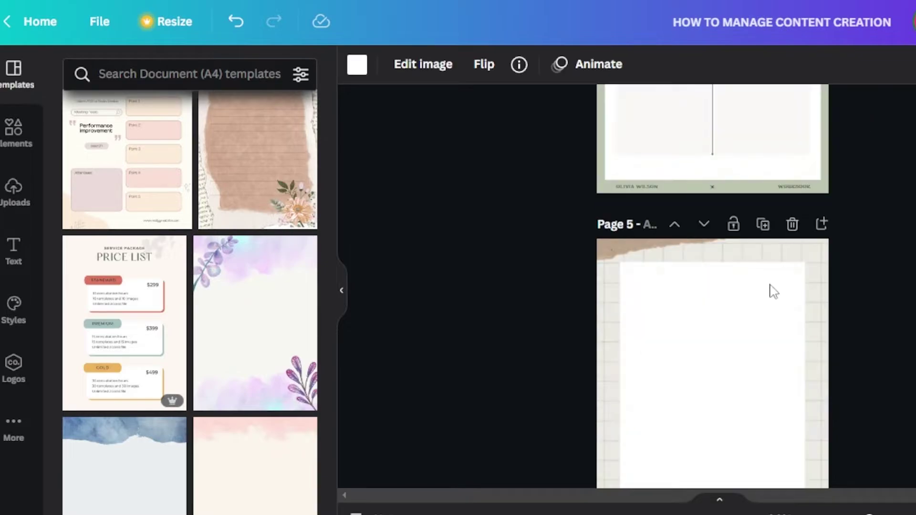
Step: Open Canva's sharing options, then sign up for Issuu's free Basic plan with Google
click(914, 21)
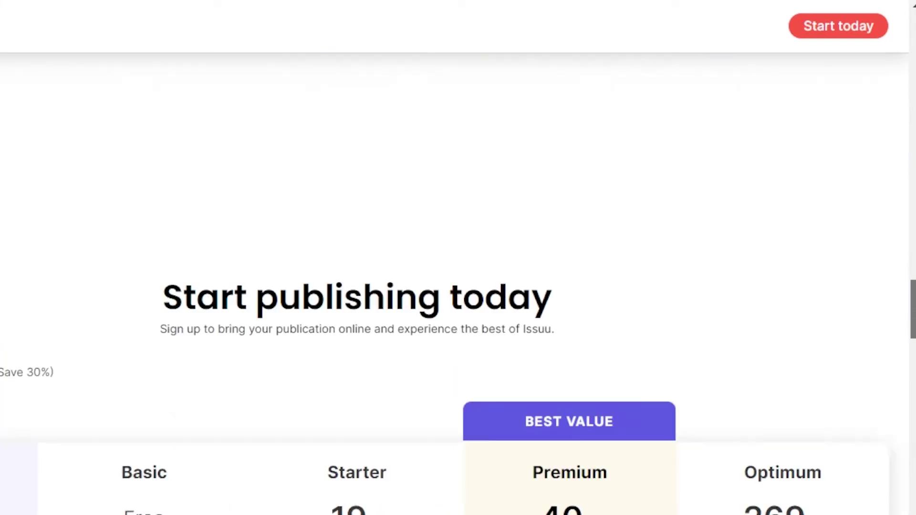
scroll(458, 287, down, 7)
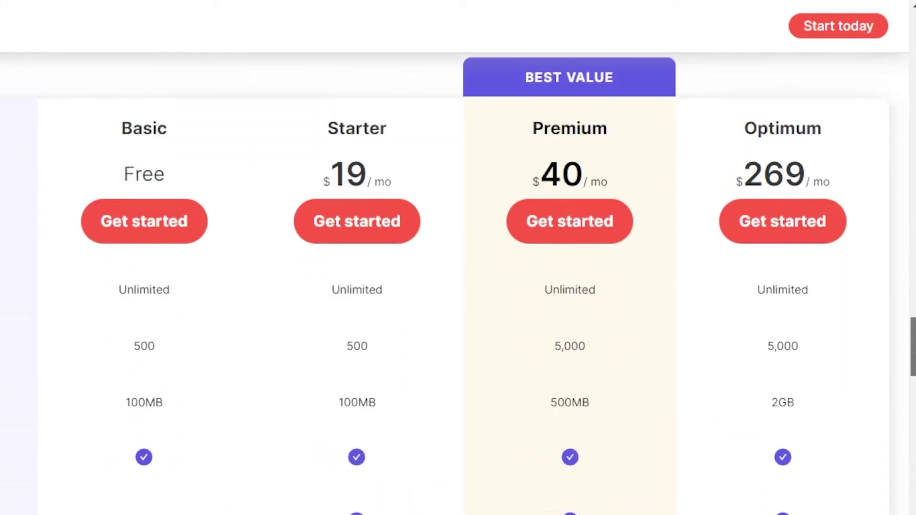
click(143, 235)
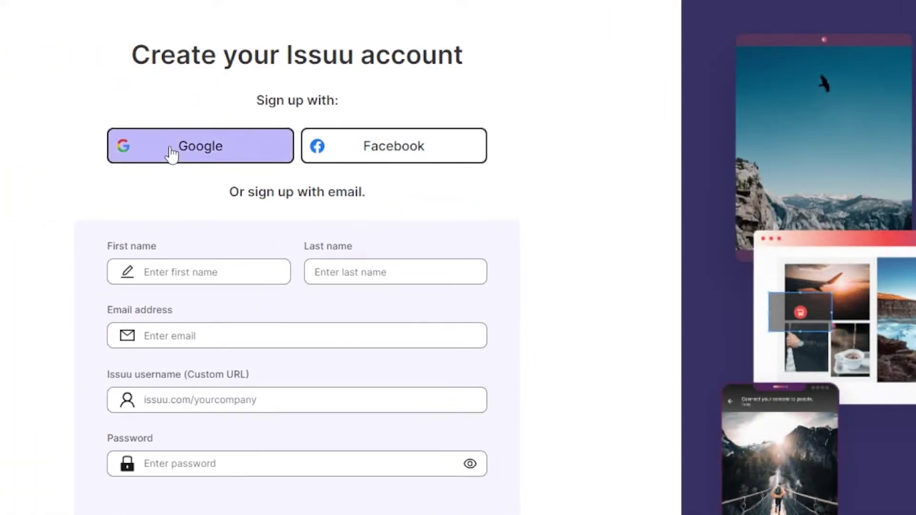
click(171, 152)
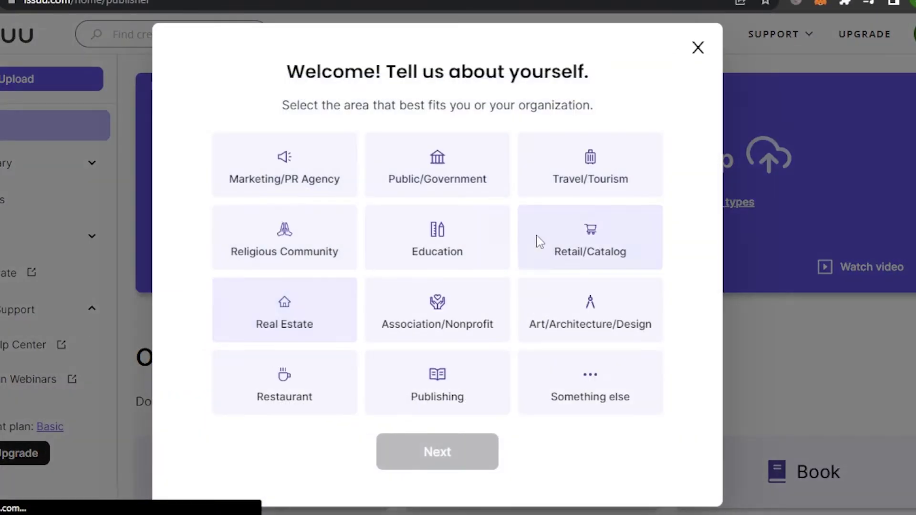
Step: Dismiss Issuu's welcome questionnaire and product tour to reach the publisher dashboard
click(697, 50)
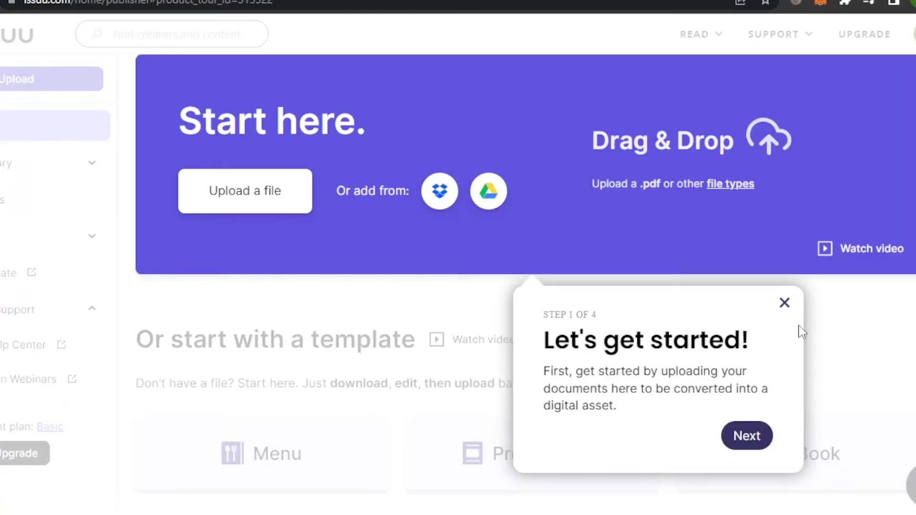
click(785, 303)
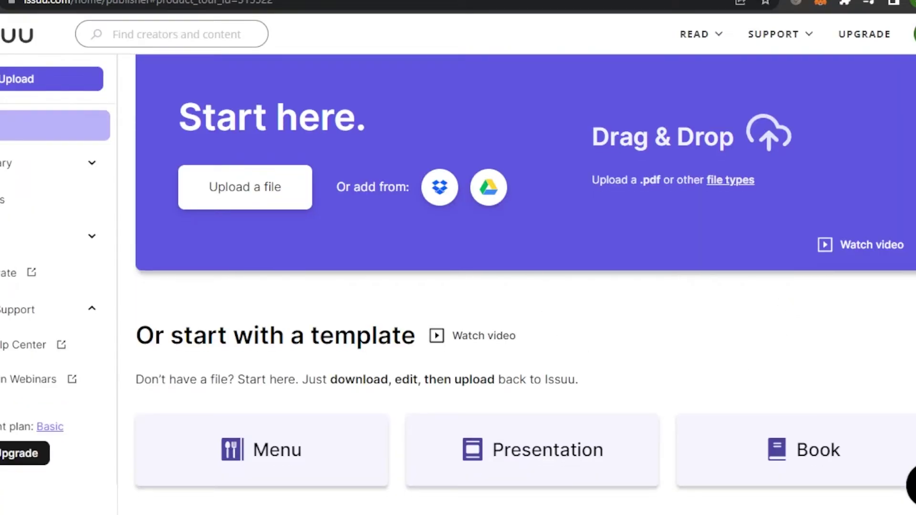
scroll(525, 287, down, 5)
scroll(525, 286, up, 3)
scroll(525, 286, up, 2)
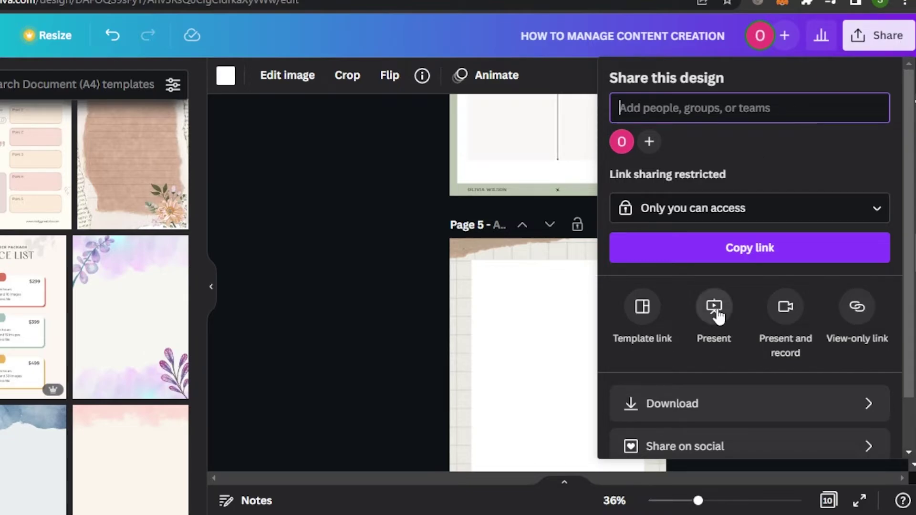
Step: Find the Issuu app under Share > More by searching 'iss', and use it
scroll(711, 419, down, 2)
click(712, 434)
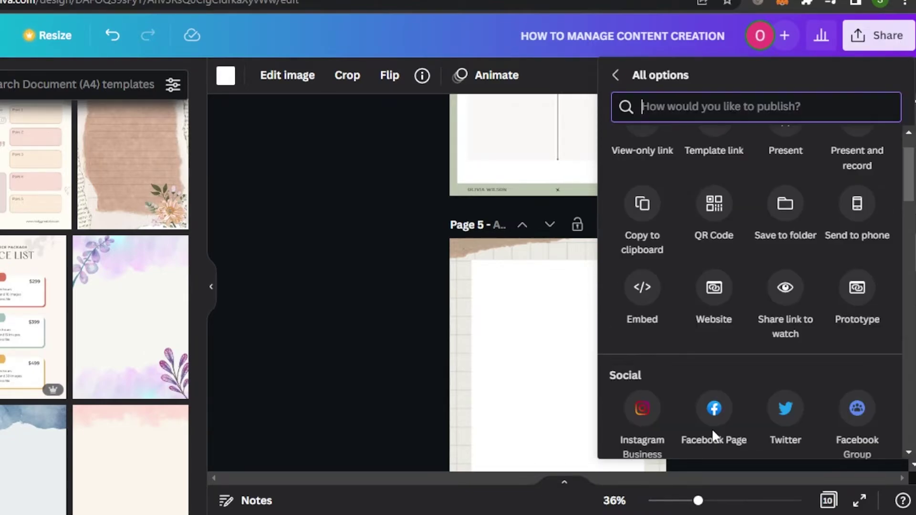
text(iss)
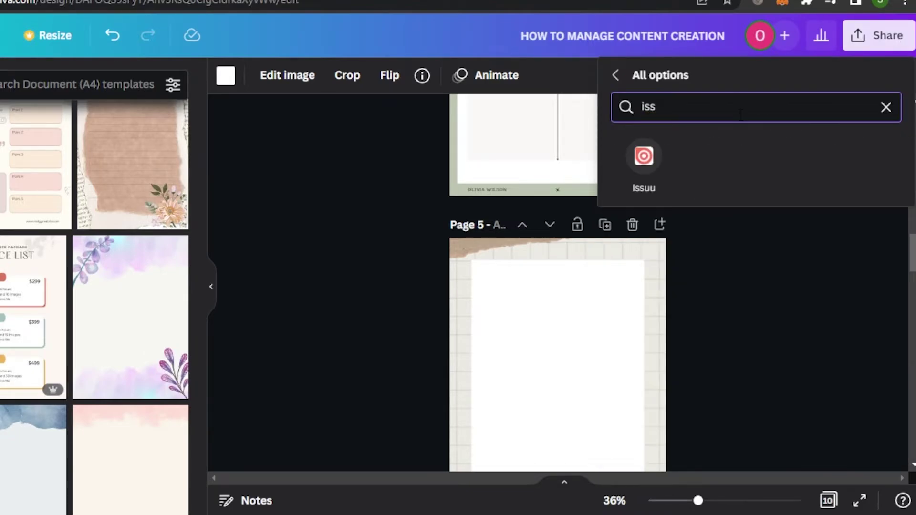
click(645, 157)
click(761, 389)
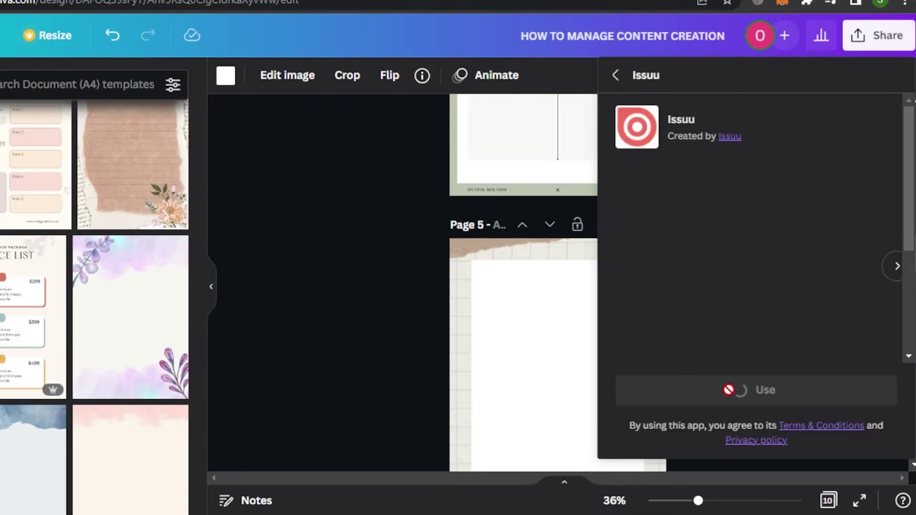
Step: Connect and authorize the Issuu account, then save all 10 pages to Issuu
drag(407, 54, 404, 14)
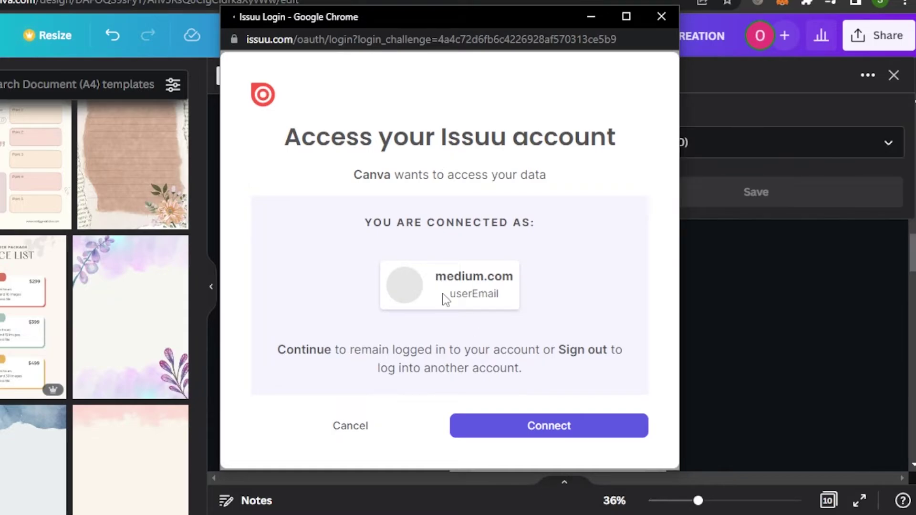
click(545, 429)
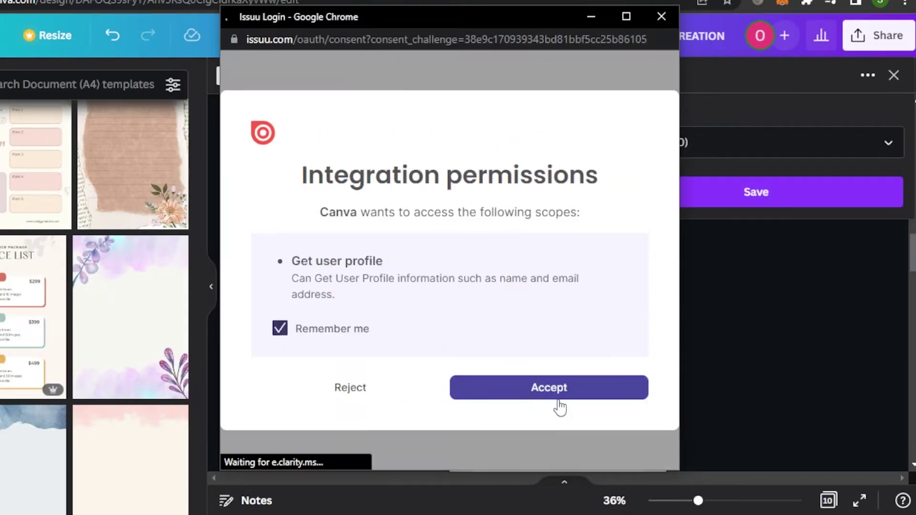
click(558, 398)
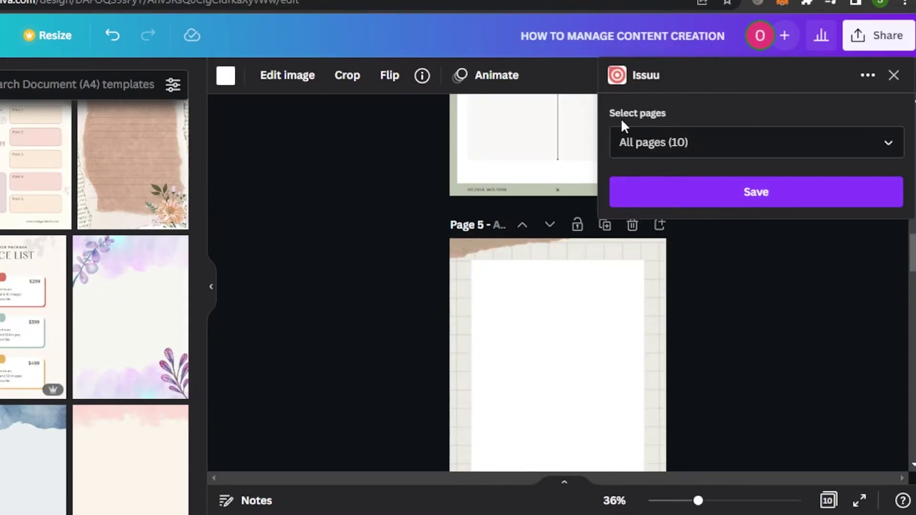
click(711, 201)
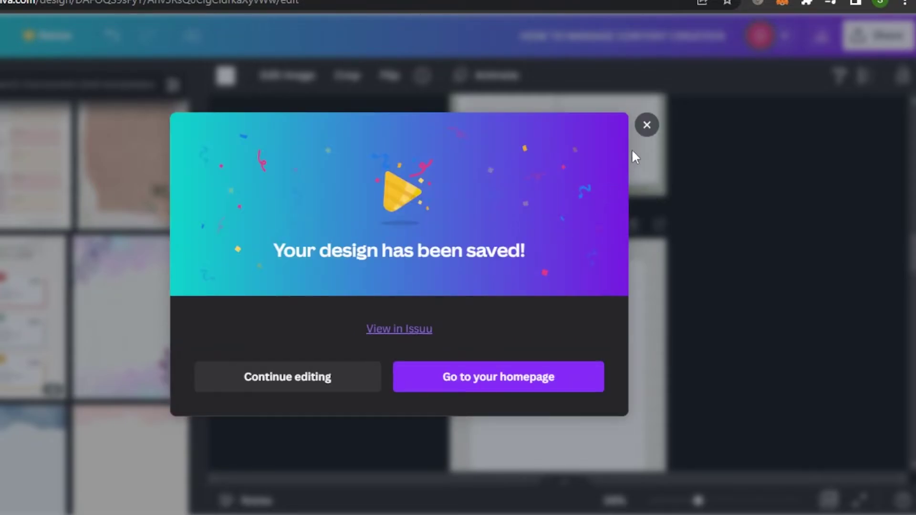
Step: Open the first HOW TO MANAGE CONTENT CREATION draft from My Library > Publications
click(647, 125)
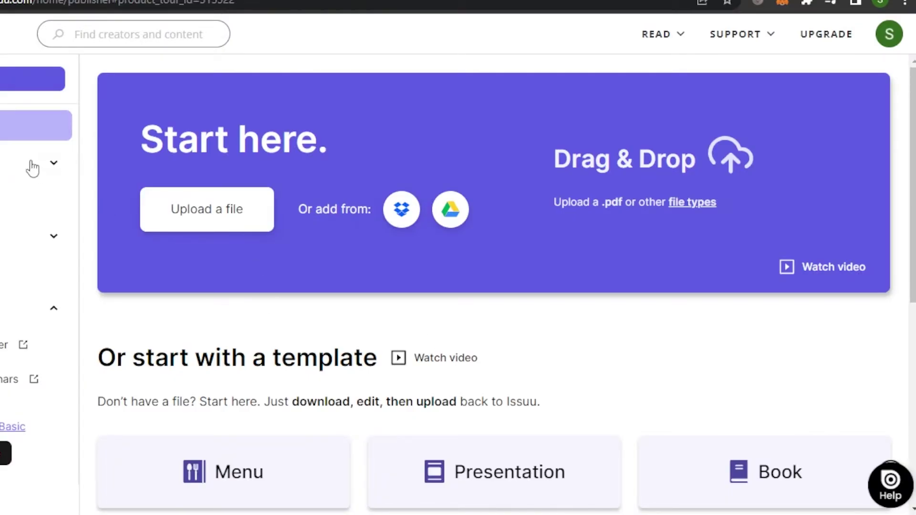
click(2, 164)
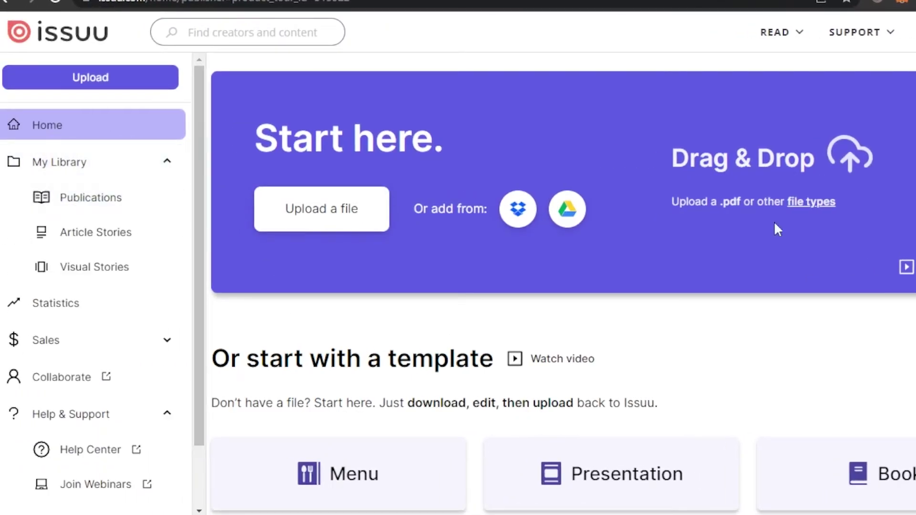
scroll(776, 227, down, 5)
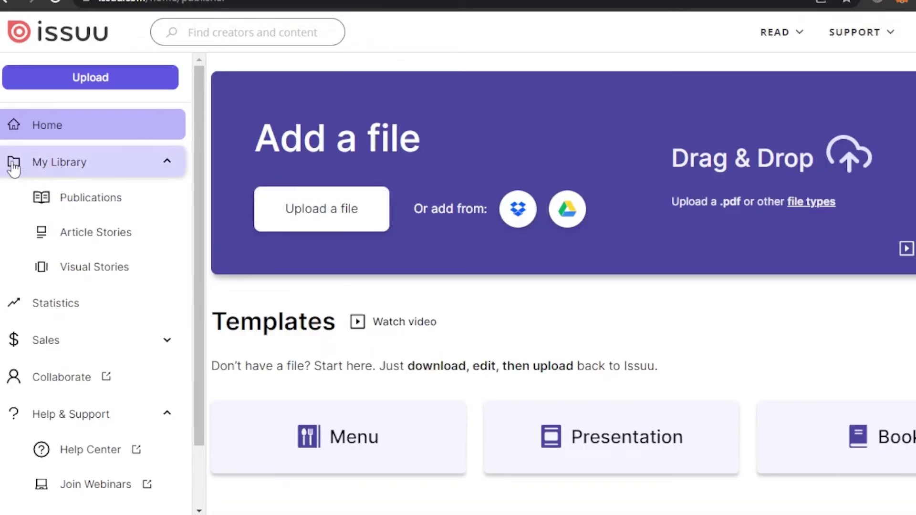
click(94, 199)
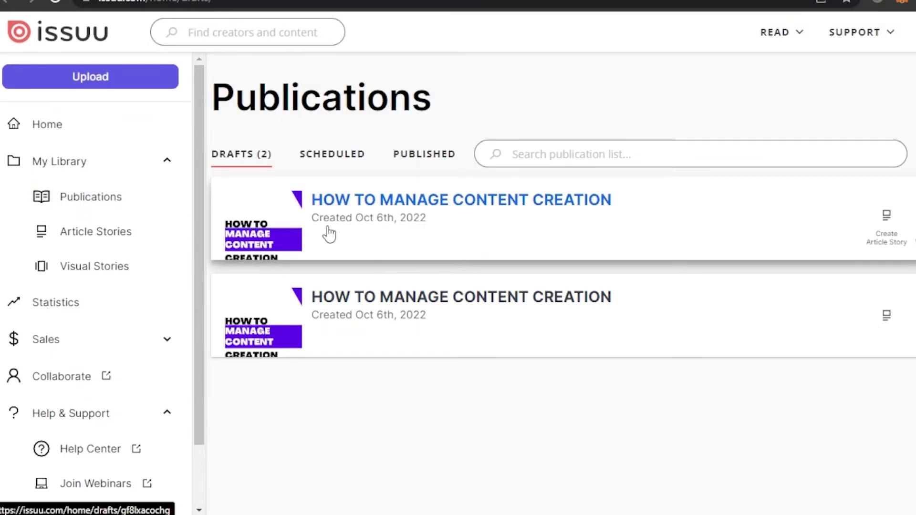
click(468, 242)
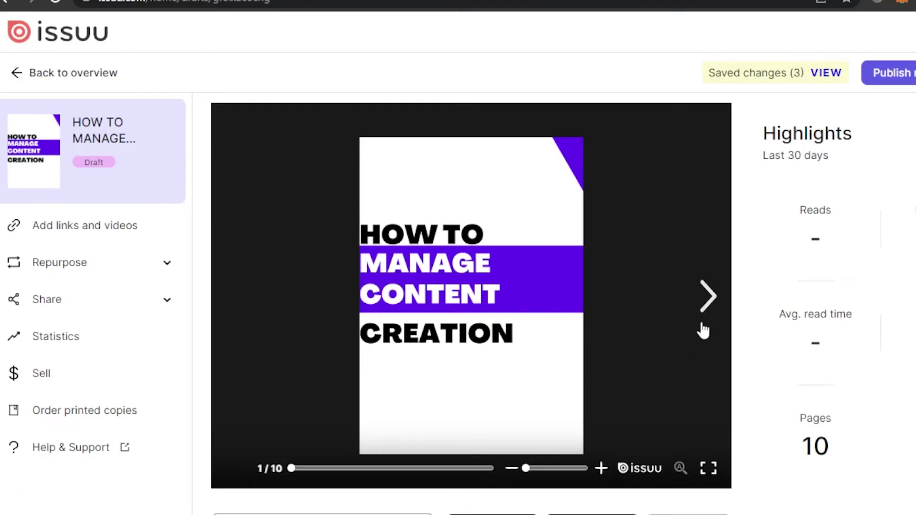
Step: Flip forward through the draft's spreads to the last page
click(709, 297)
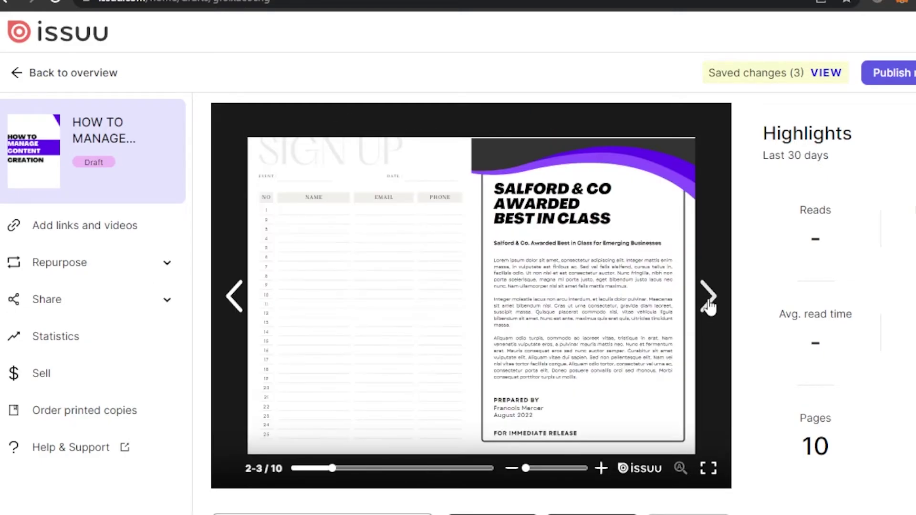
click(709, 306)
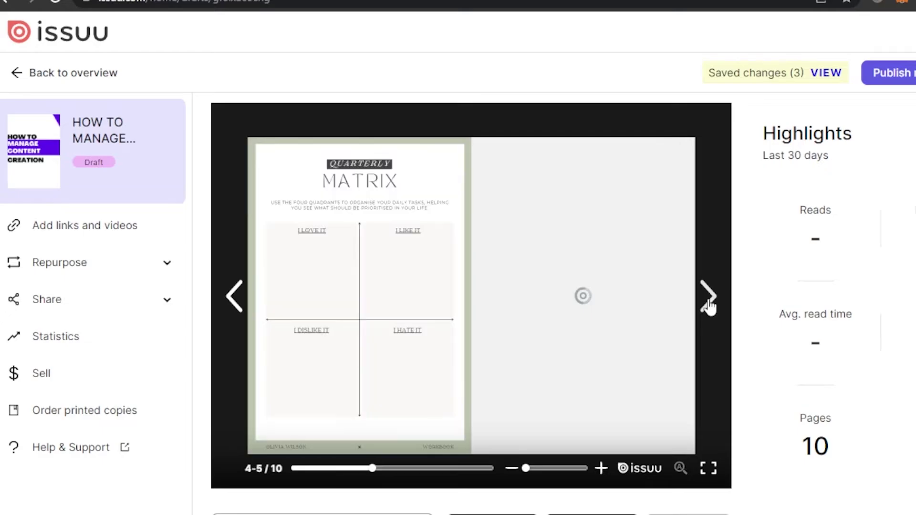
click(709, 305)
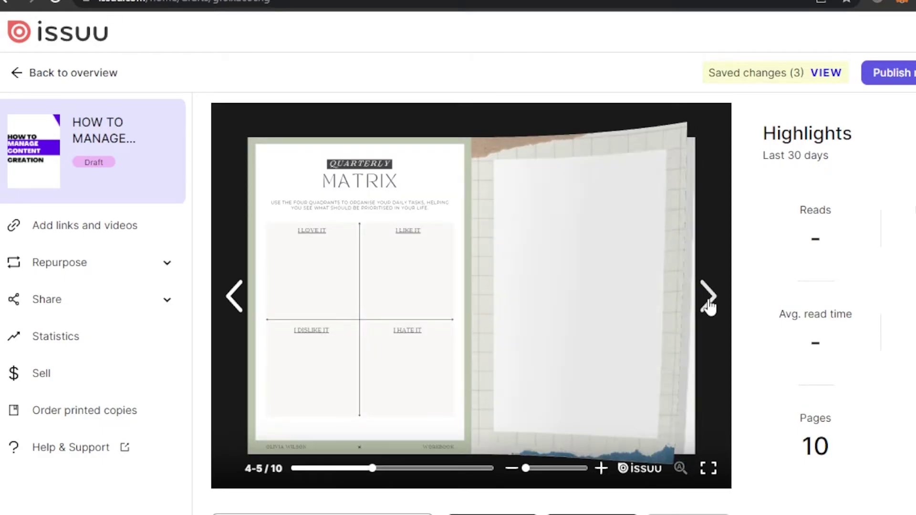
click(709, 305)
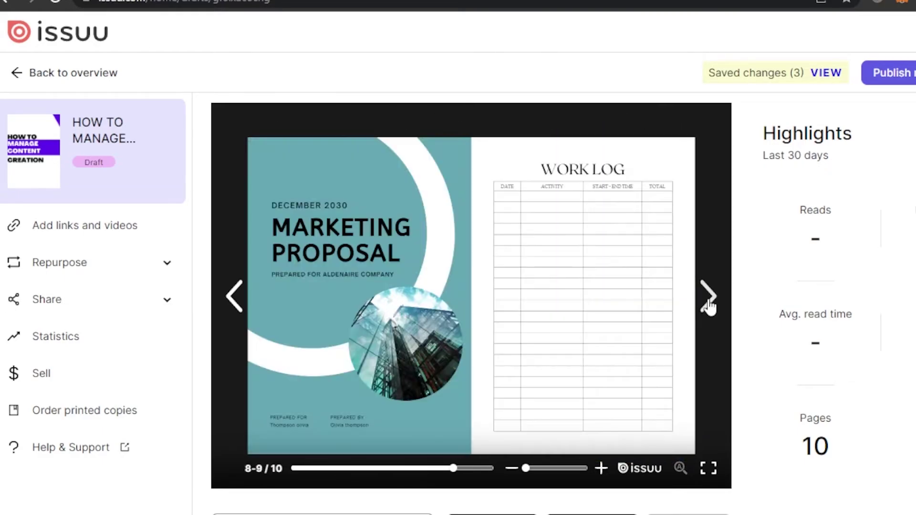
click(710, 293)
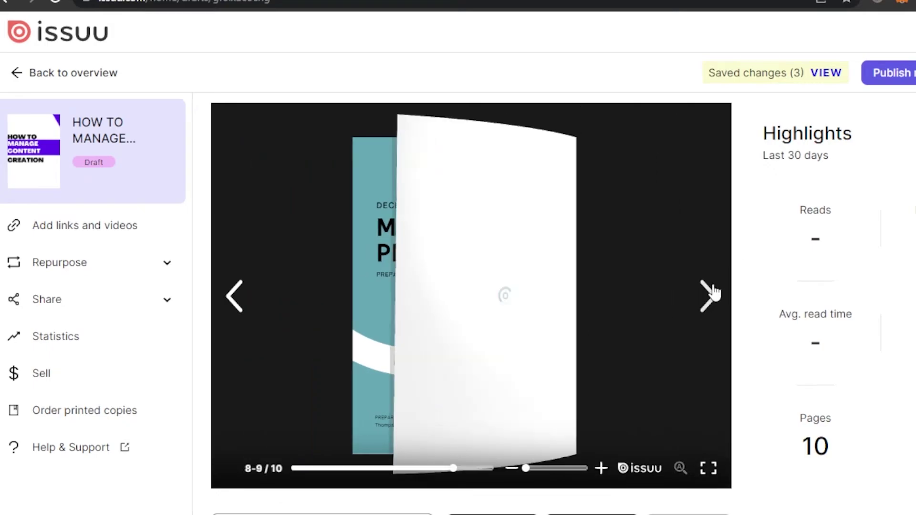
Step: Page back to Meeting Agenda, go full screen, and return to the Quarterly Matrix spread
click(234, 299)
click(234, 298)
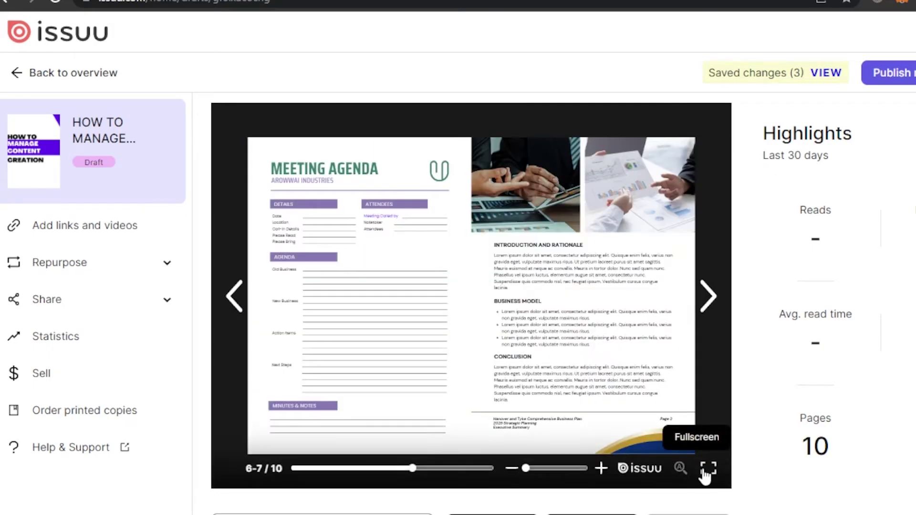
click(709, 468)
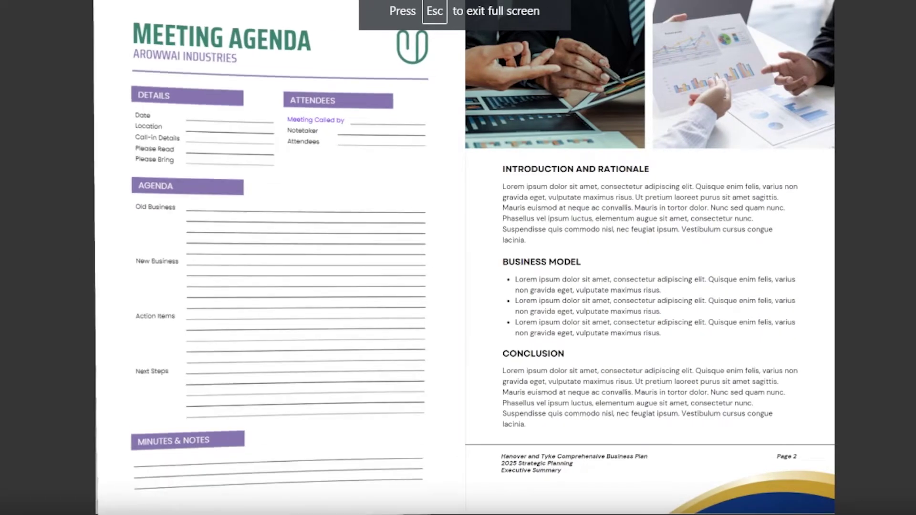
key(Left)
key(Left)
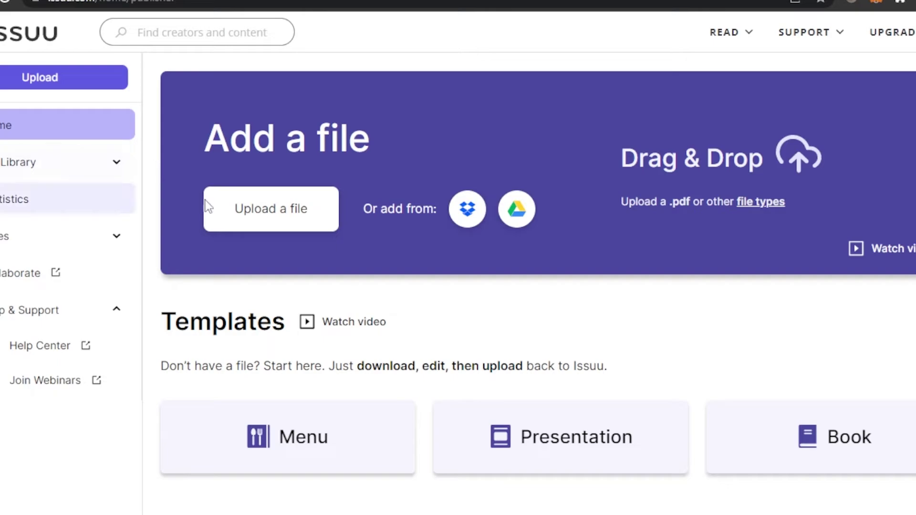
Step: Open the file upload chooser, then close it without uploading
click(289, 217)
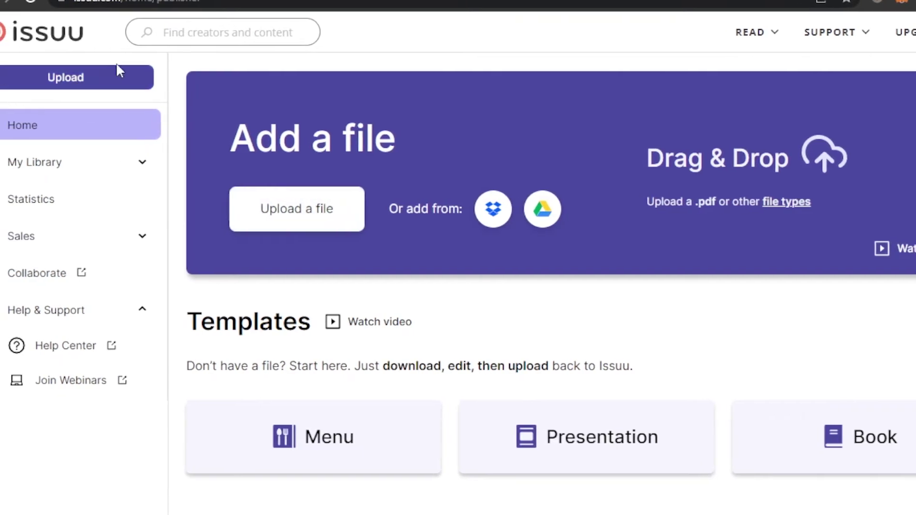
click(81, 77)
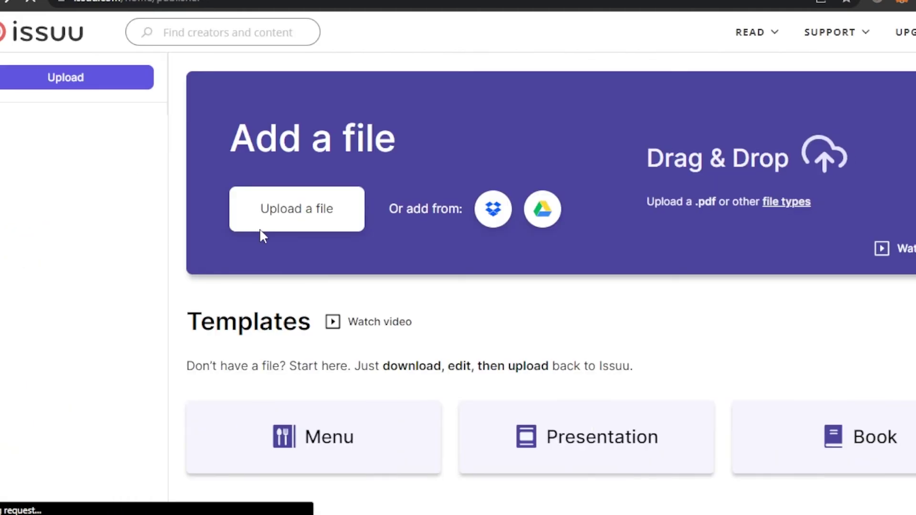
scroll(549, 239, down, 6)
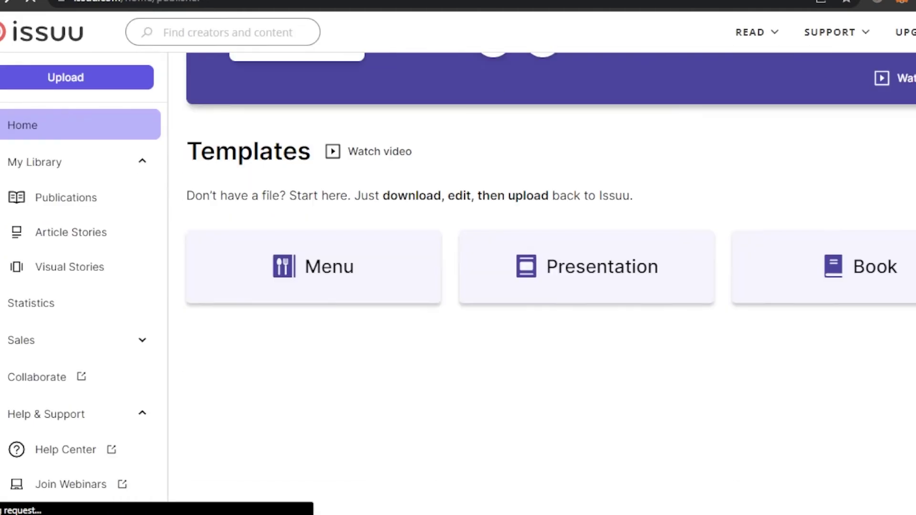
scroll(548, 238, up, 6)
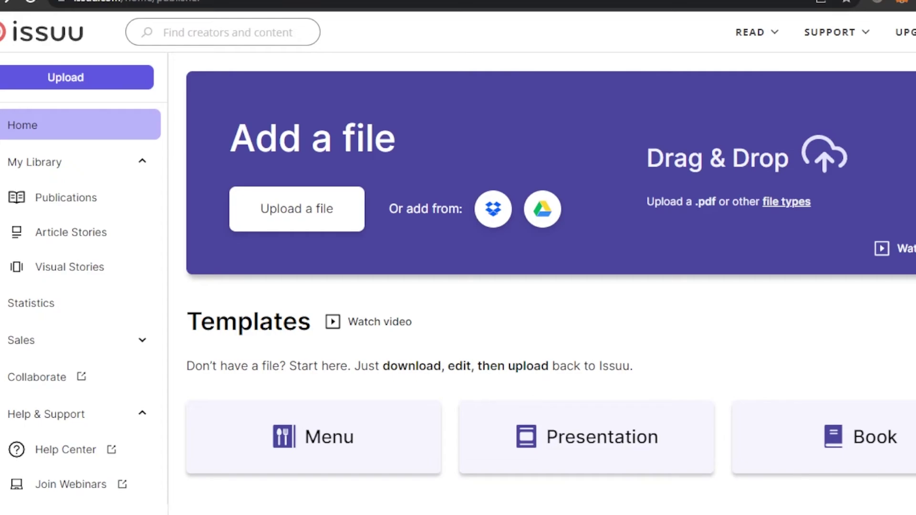
Step: Open Payment Settings from the Sales section of the sidebar
click(140, 342)
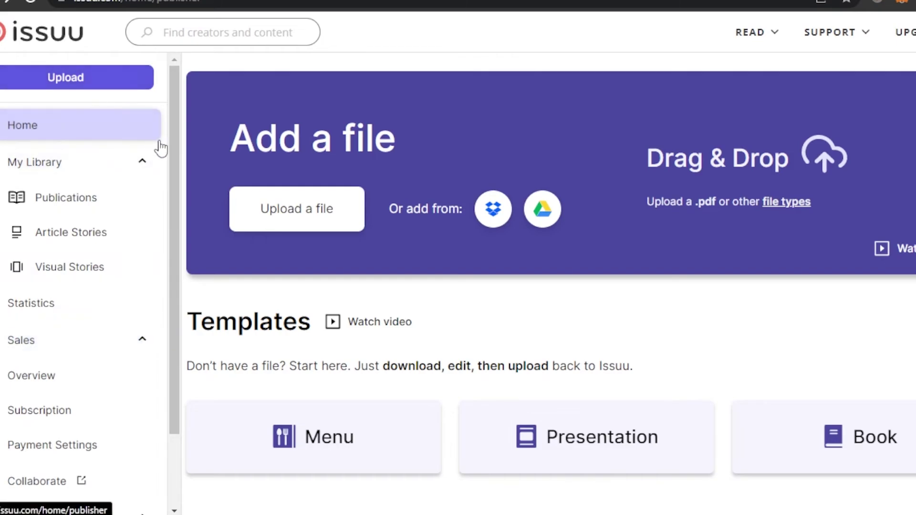
drag(173, 147, 170, 221)
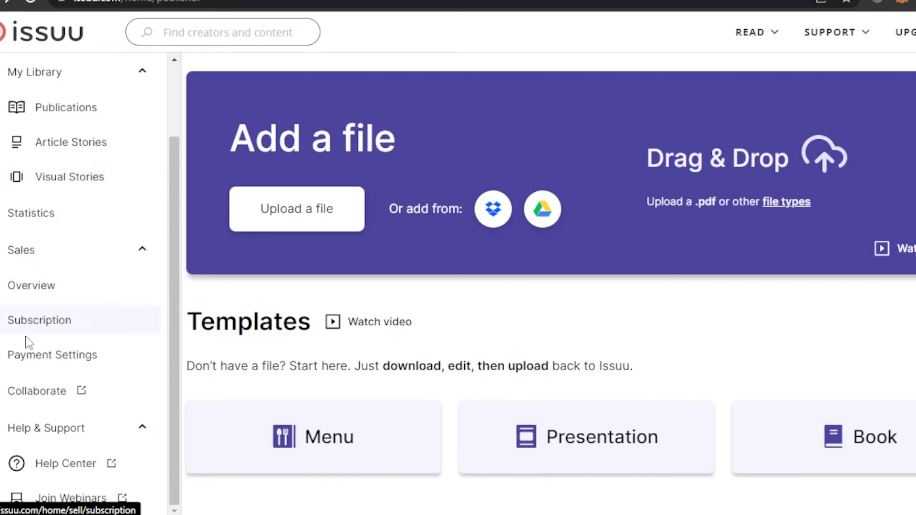
click(33, 360)
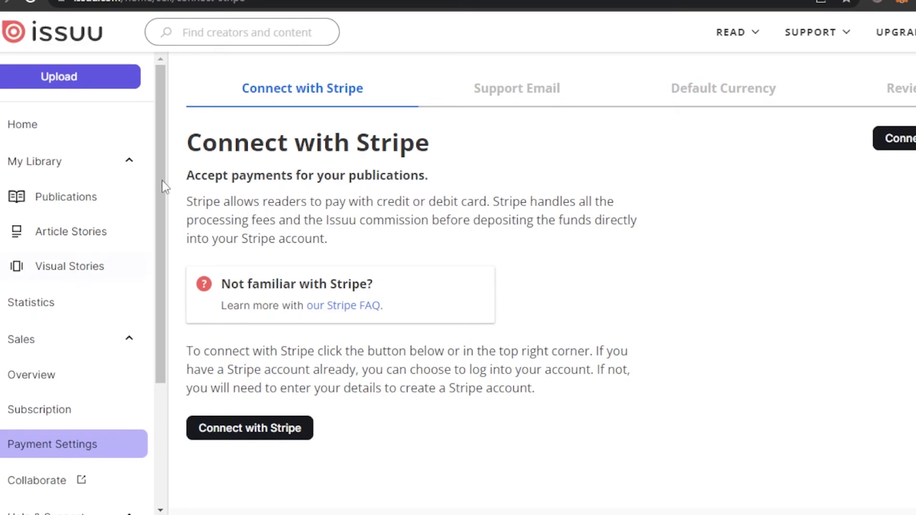
Step: Return to the Issuu home page from the Stripe payment settings
click(163, 150)
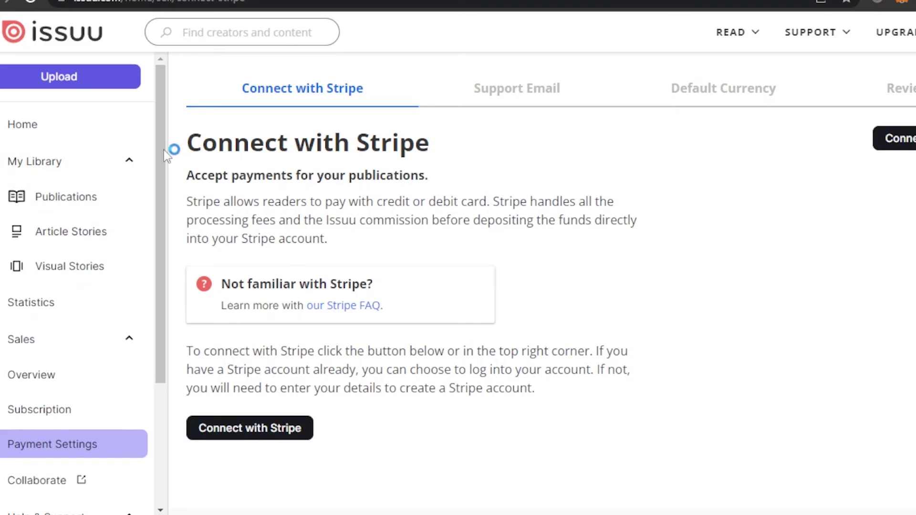
click(56, 125)
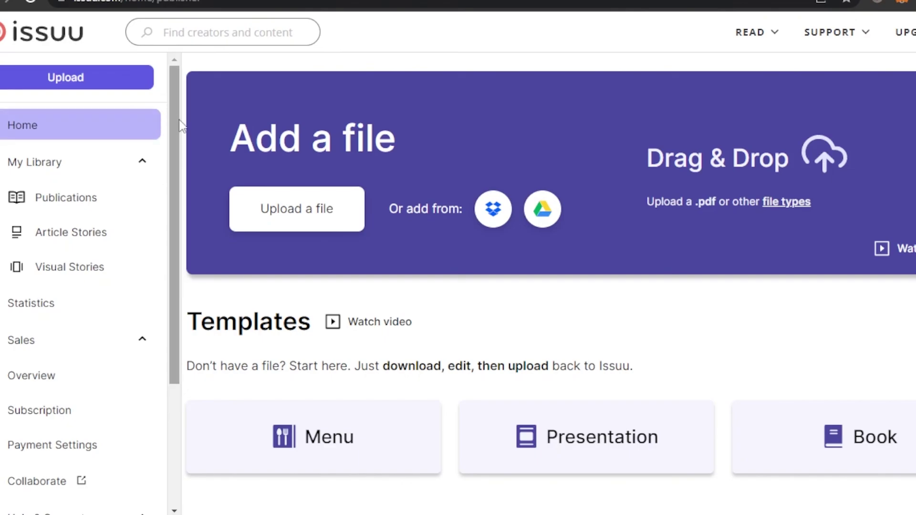
Step: Flip forward through the Quarterly Matrix, Meeting Agenda and Marketing Proposal spreads
scroll(173, 76, down, 4)
scroll(173, 71, up, 4)
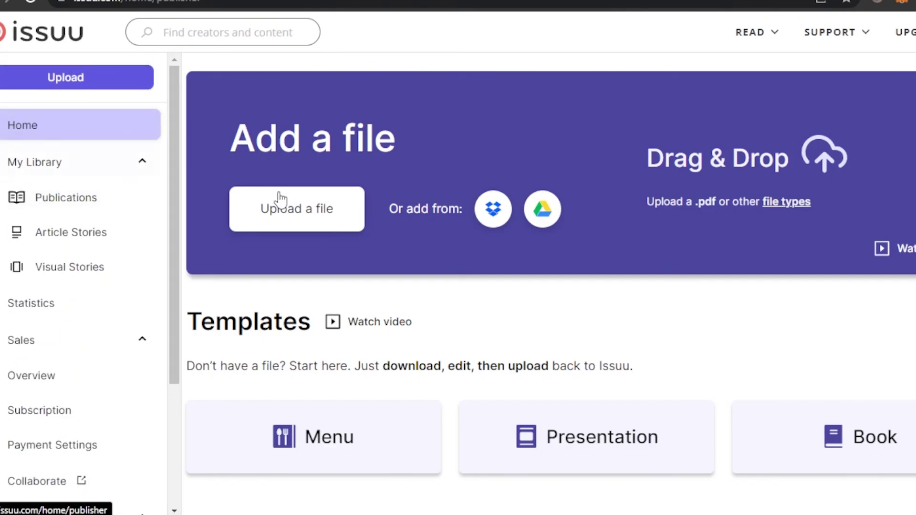
scroll(798, 238, down, 6)
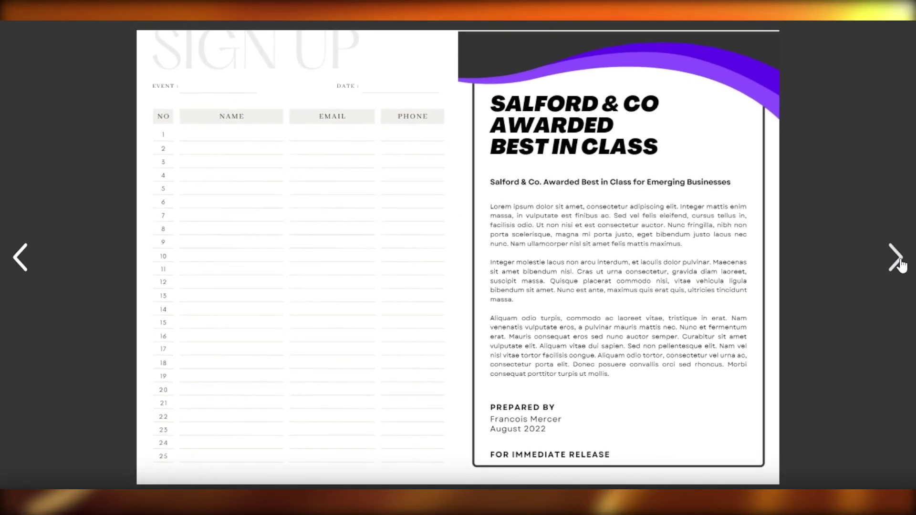
click(897, 260)
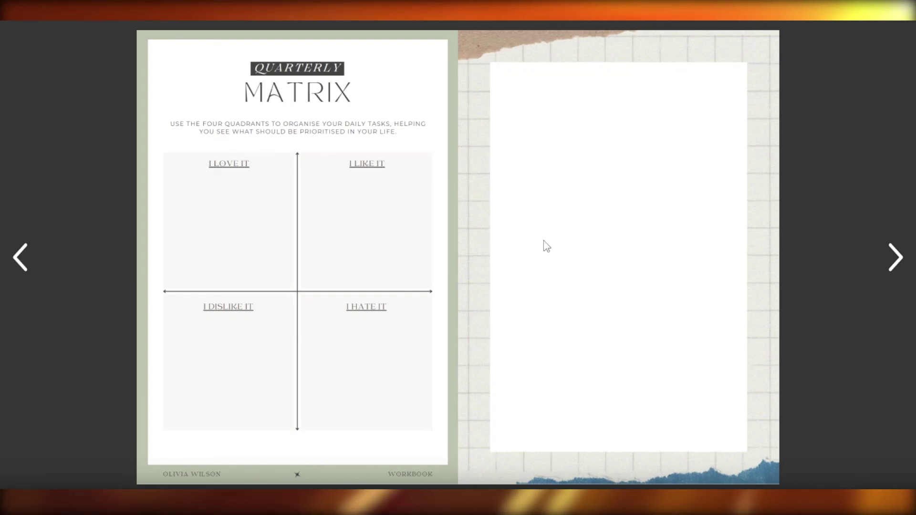
click(898, 260)
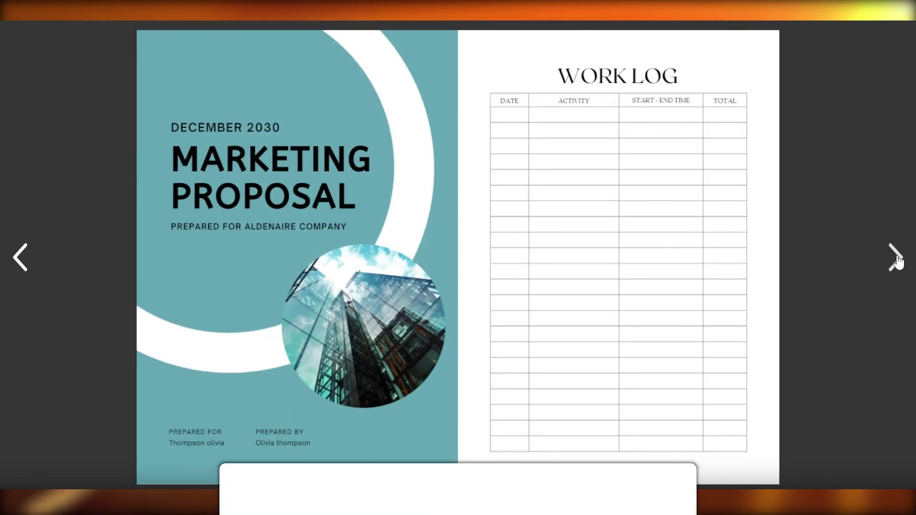
click(896, 258)
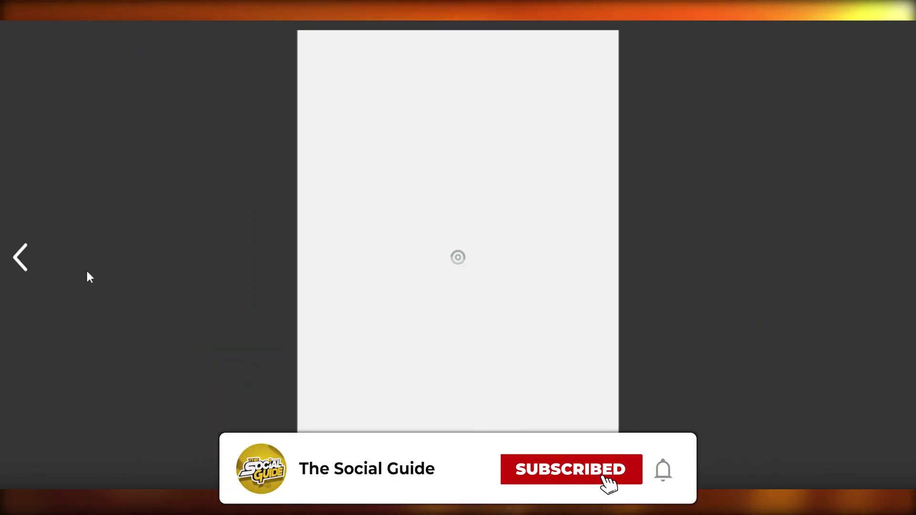
Step: Page back through the spreads to the Quarterly Matrix spread
click(18, 253)
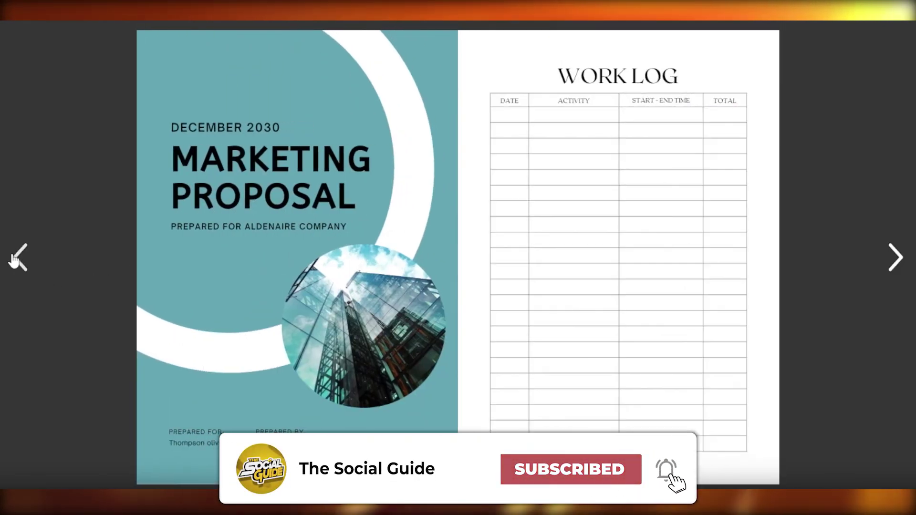
click(14, 258)
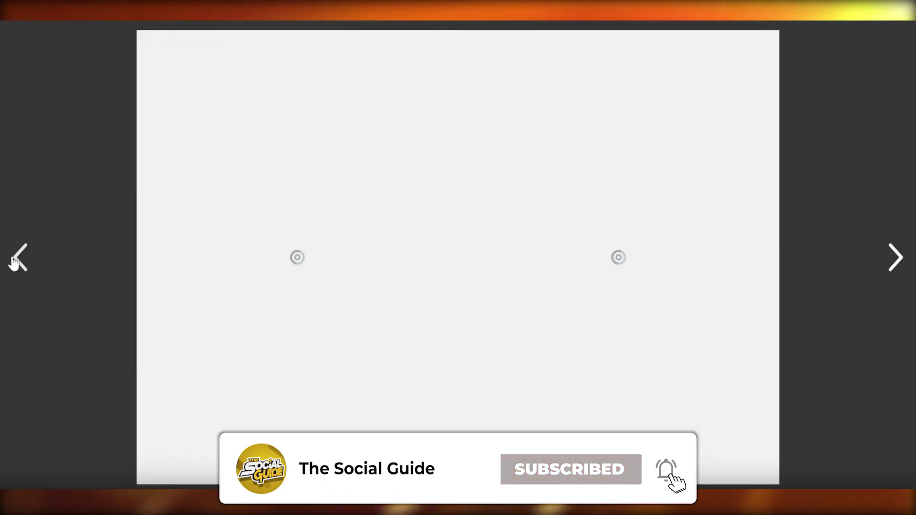
click(15, 262)
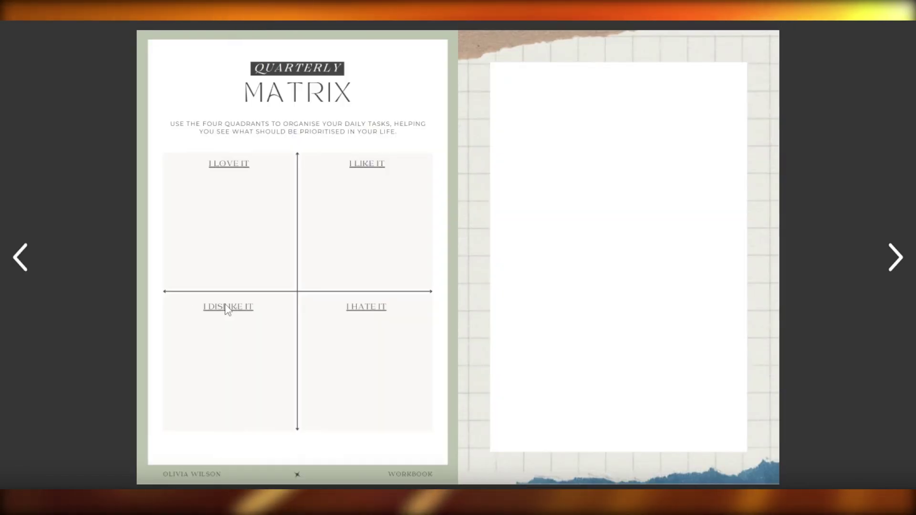